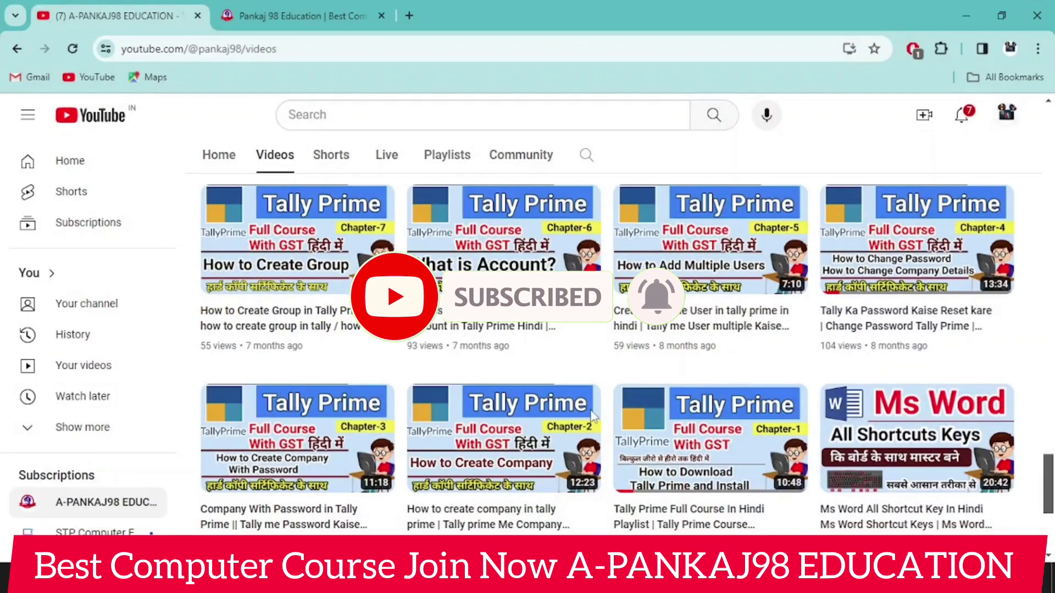
- Switch from the YouTube channel to the already-open pankaj98edu.in website tab
{"action": "key", "text": "ctrl+Tab"}
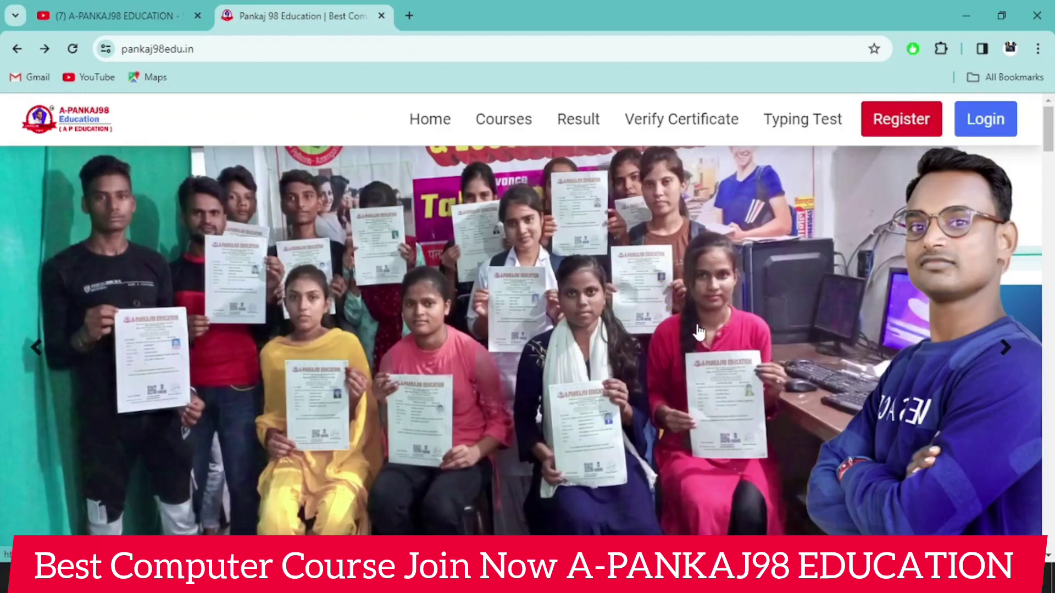
- Reload the Pankaj98edu home page, then go back to the YouTube channel's Videos tab
{"action": "left_click", "coordinate": [432, 119]}
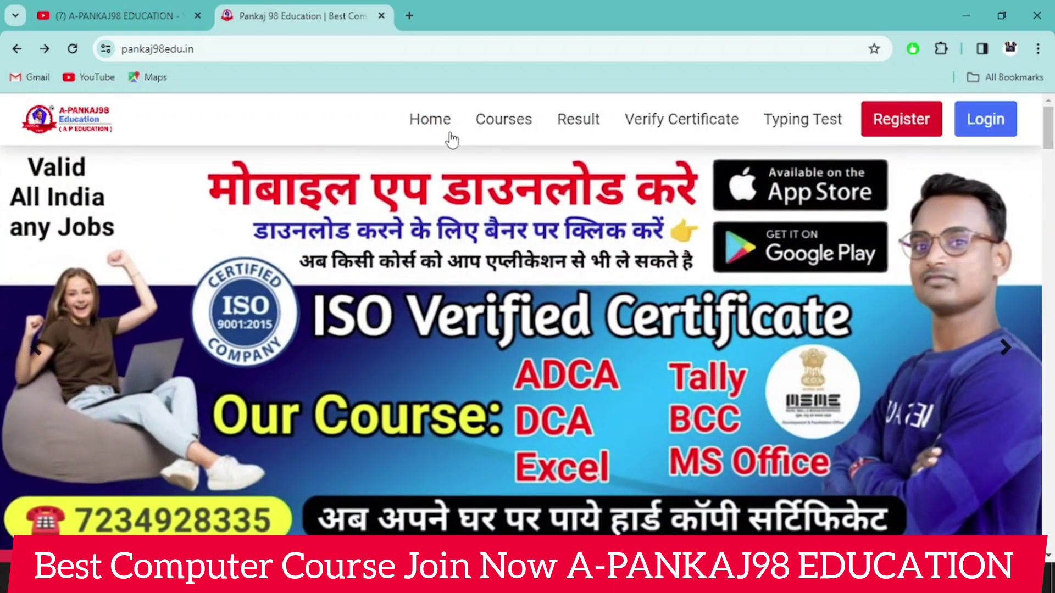
{"action": "scroll", "coordinate": [445, 138], "scroll_direction": "down", "scroll_amount": 5}
{"action": "scroll", "coordinate": [435, 127], "scroll_direction": "up", "scroll_amount": 5}
{"action": "left_click", "coordinate": [110, 16]}
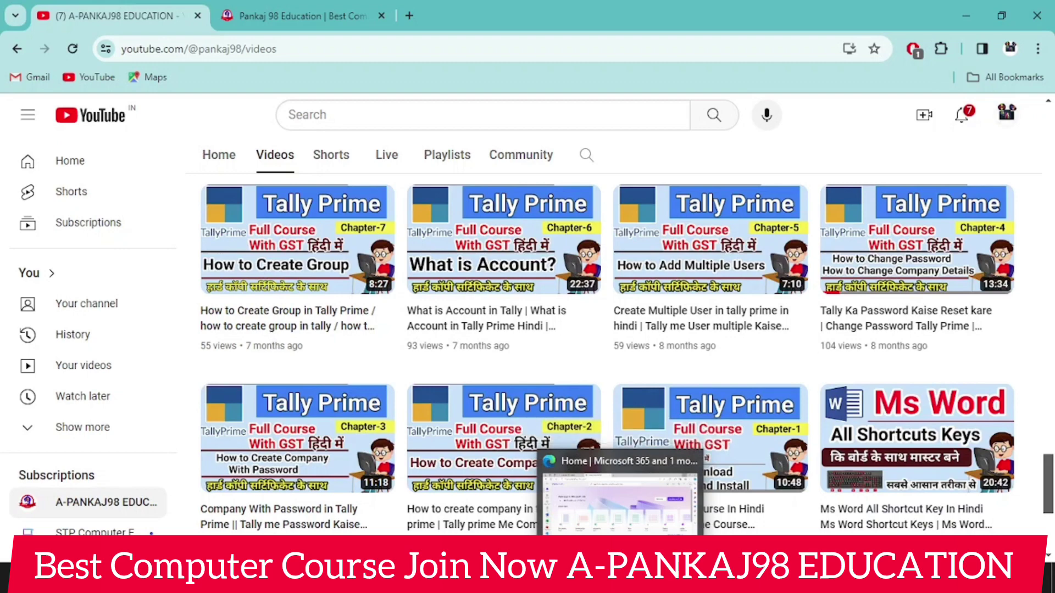
{"action": "left_click", "coordinate": [620, 503]}
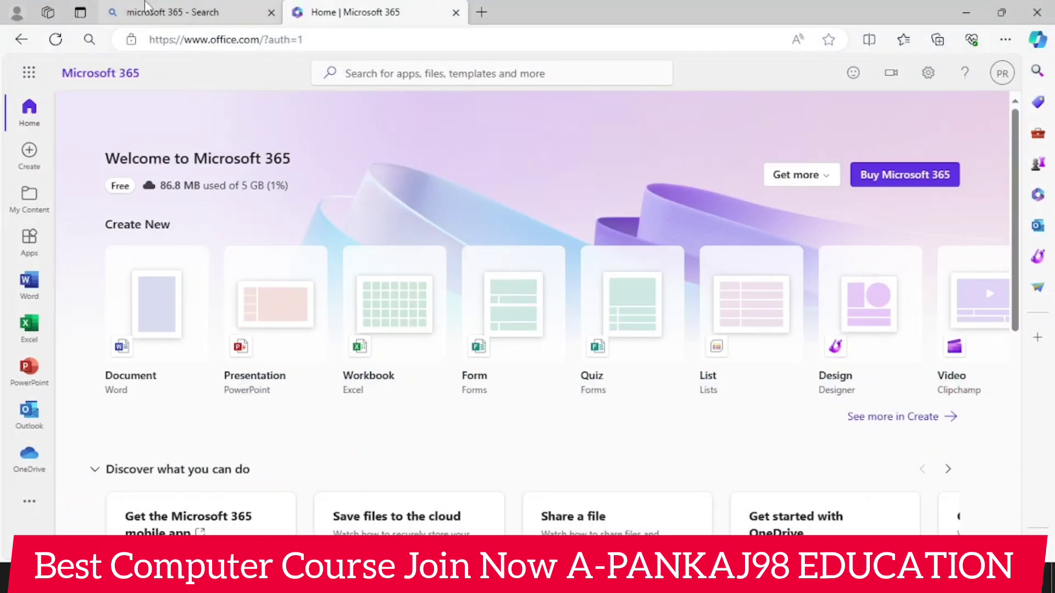
{"action": "left_click", "coordinate": [148, 7]}
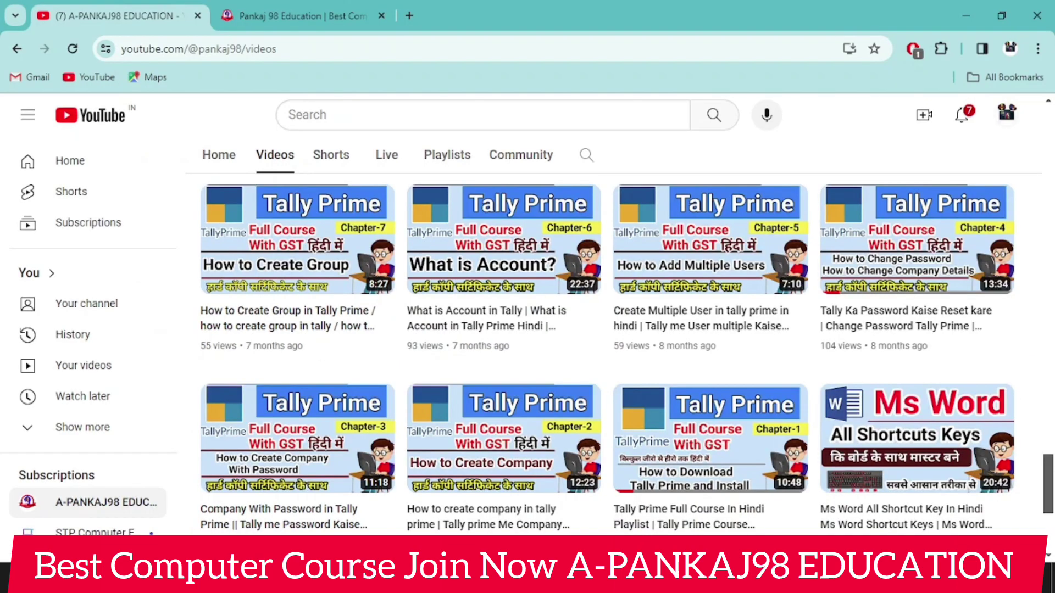
- Search for 'ms office 365' in a new browser tab
{"action": "left_click", "coordinate": [409, 14]}
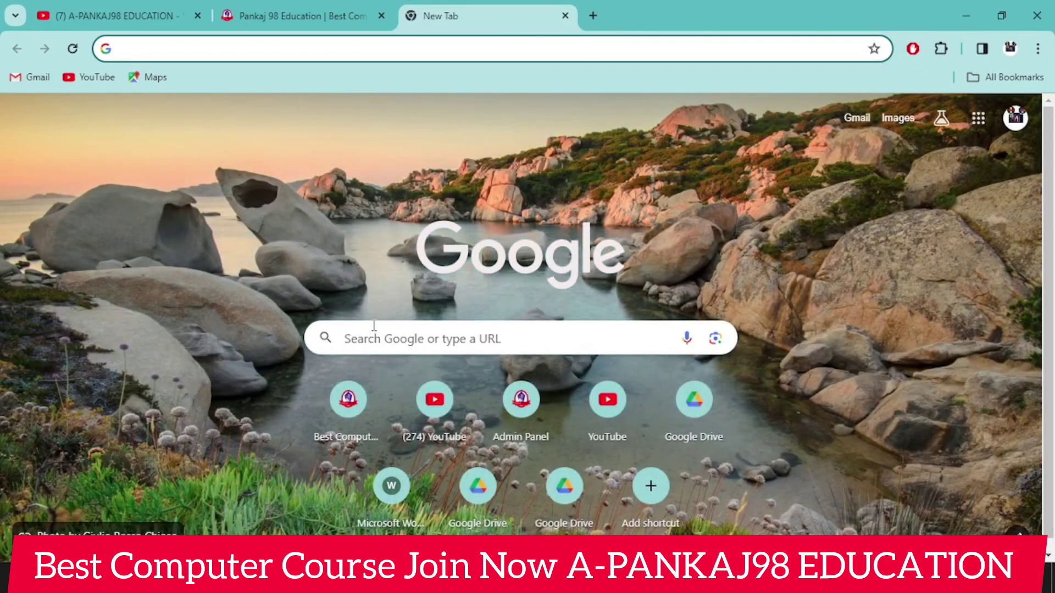
{"action": "type", "text": "ms offic"}
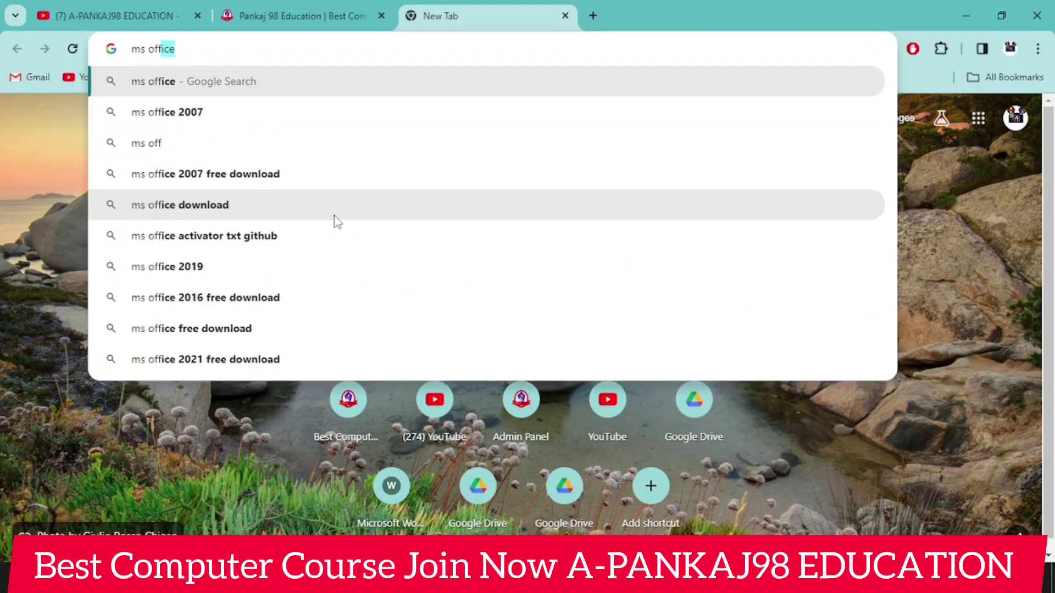
{"action": "type", "text": "e 365"}
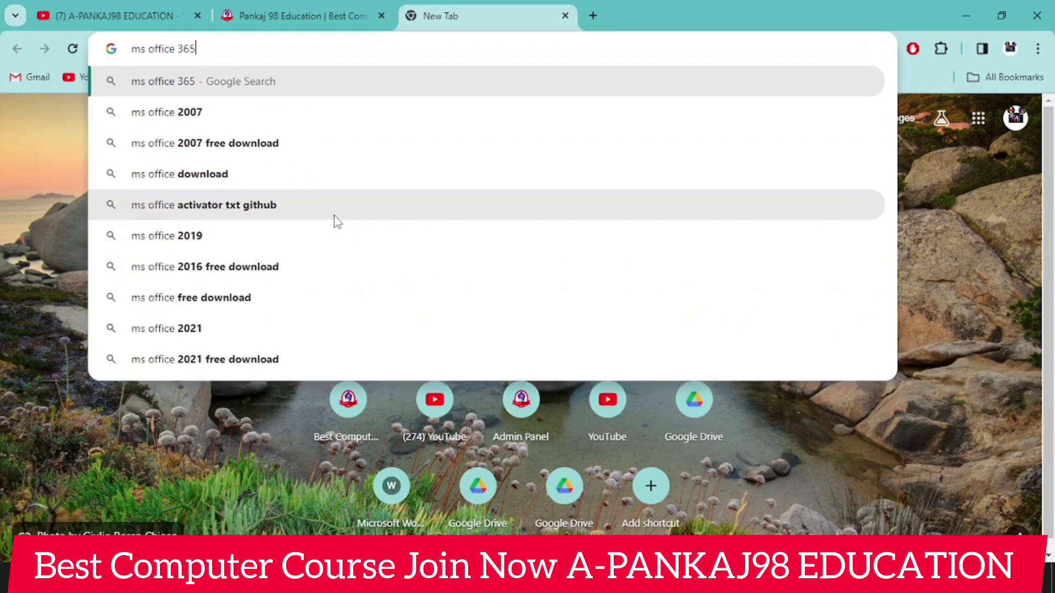
{"action": "key", "text": "Return"}
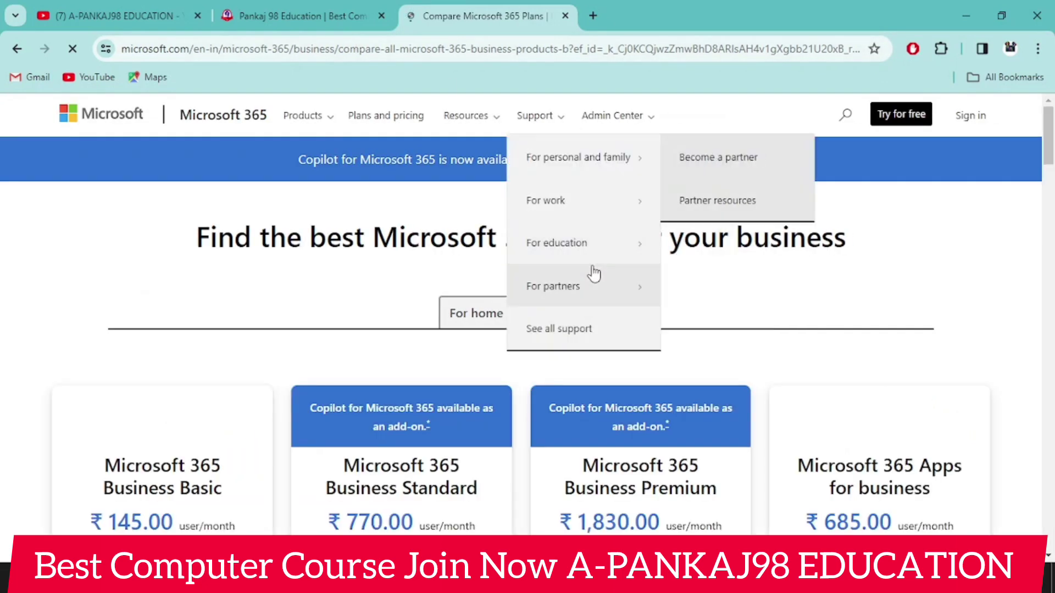
- Show the Microsoft 365 plans for home and dismiss the Sign me up popup
{"action": "scroll", "coordinate": [155, 385], "scroll_direction": "down", "scroll_amount": 2}
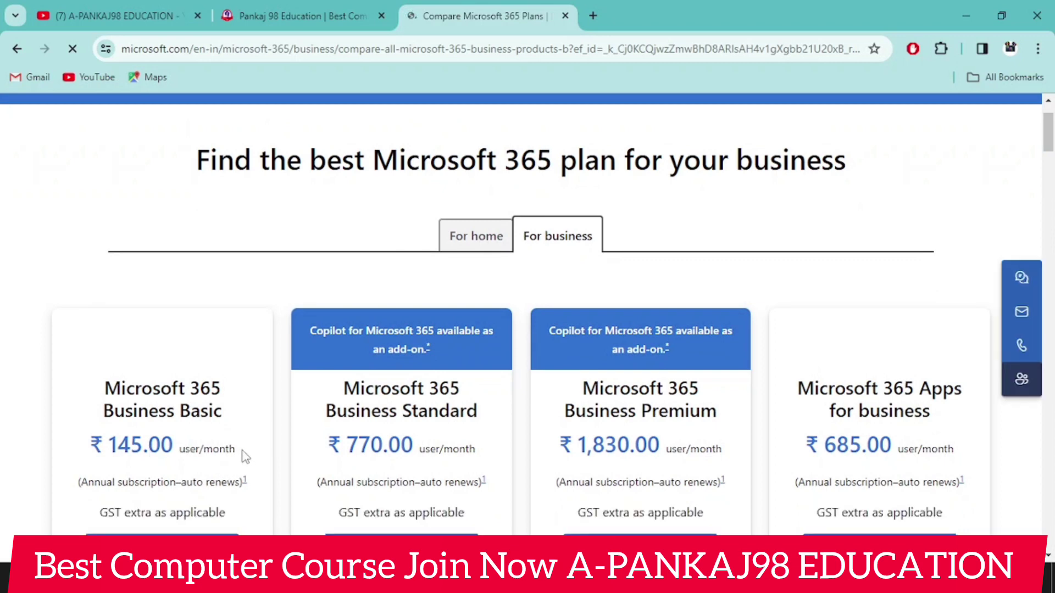
{"action": "scroll", "coordinate": [454, 399], "scroll_direction": "down", "scroll_amount": 1}
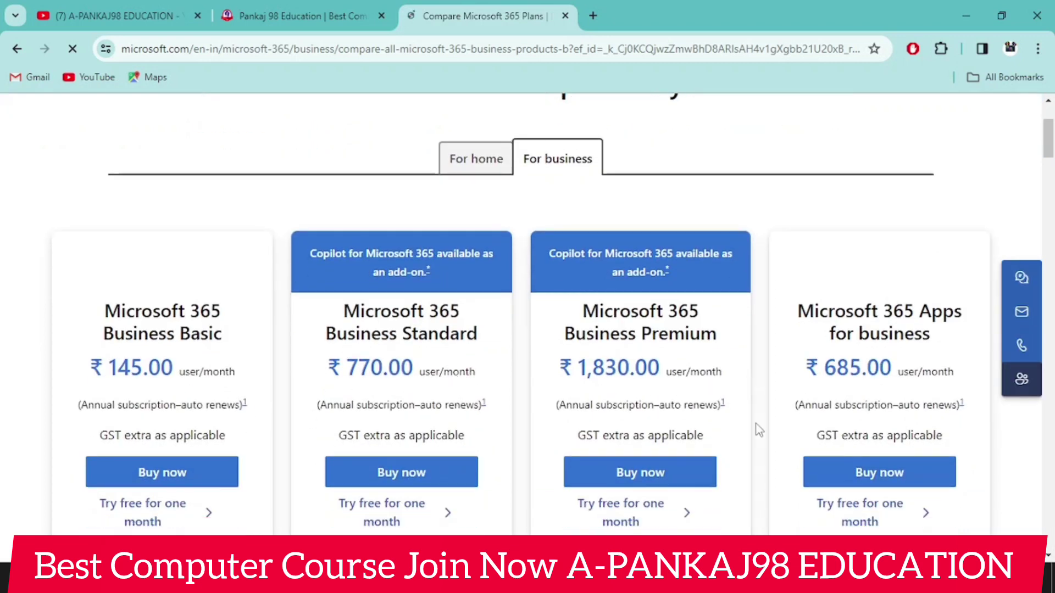
{"action": "scroll", "coordinate": [645, 423], "scroll_direction": "up", "scroll_amount": 2}
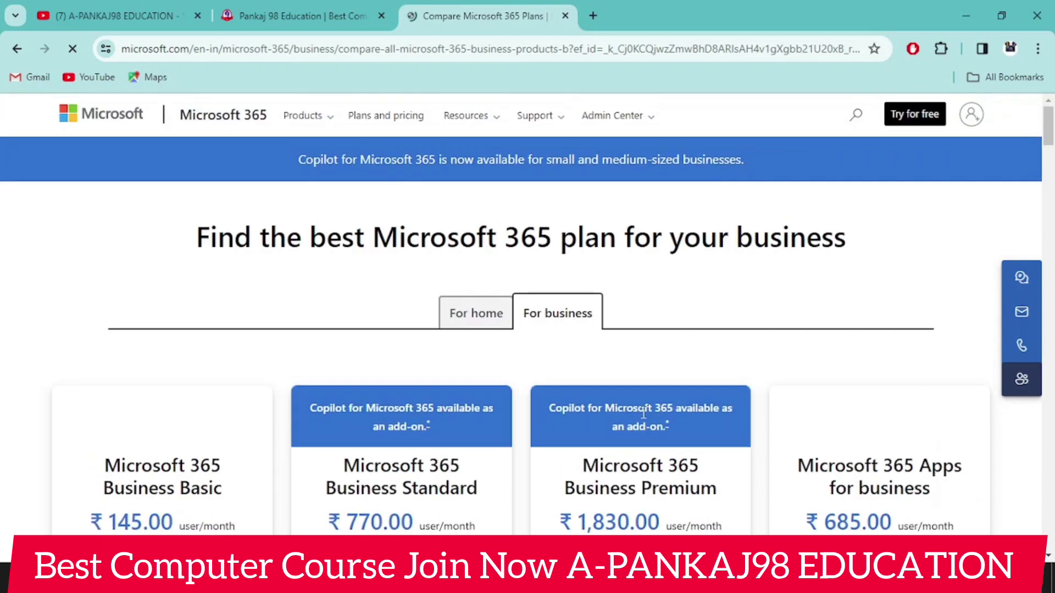
{"action": "left_click", "coordinate": [495, 322]}
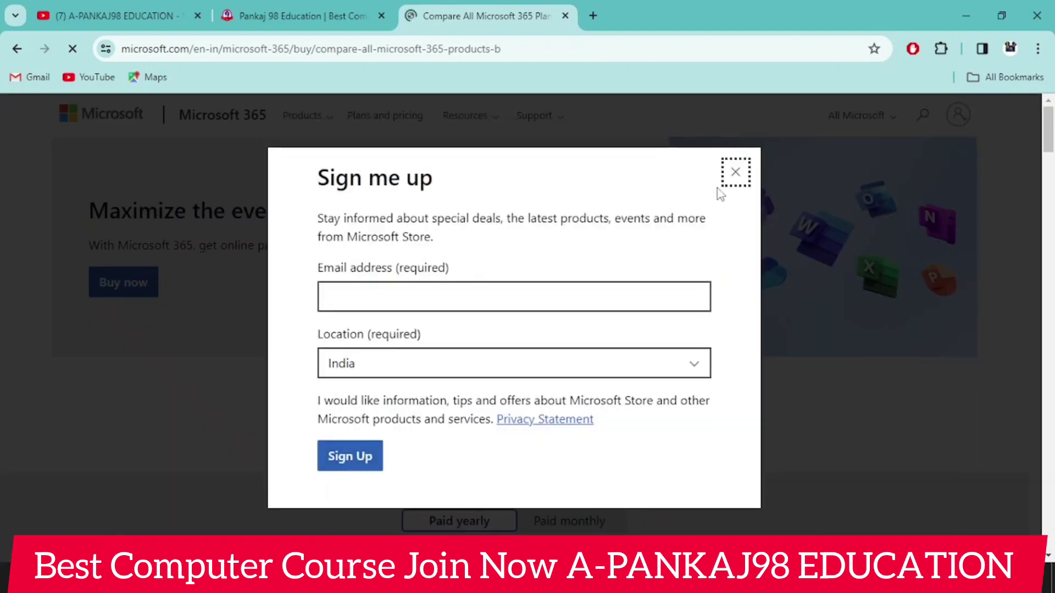
{"action": "left_click", "coordinate": [735, 174]}
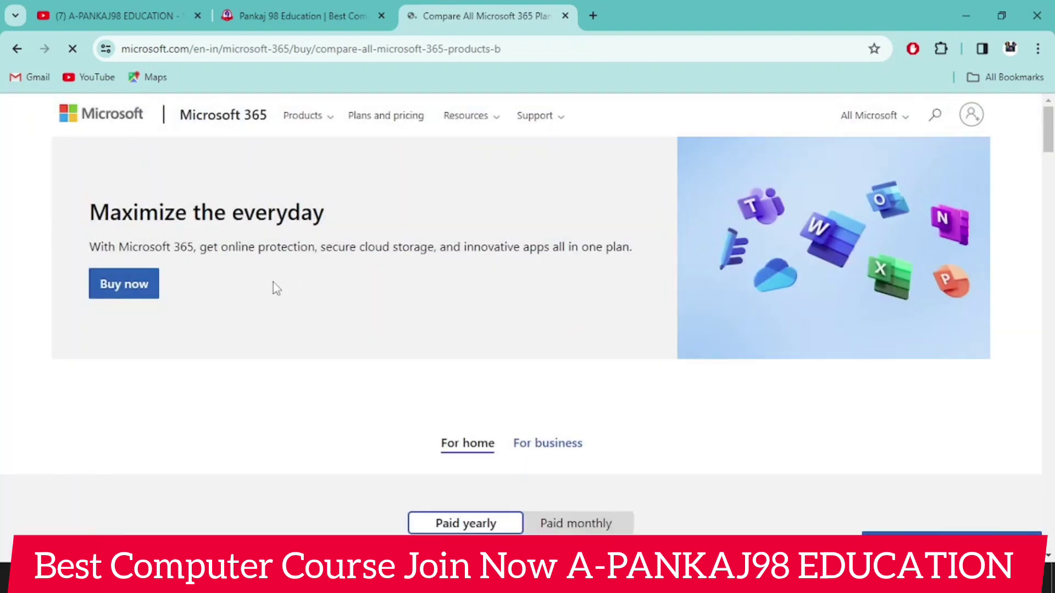
- Look over the home plans, then go to the Microsoft account sign-in page
{"action": "scroll", "coordinate": [506, 443], "scroll_direction": "down", "scroll_amount": 1}
{"action": "scroll", "coordinate": [507, 443], "scroll_direction": "down", "scroll_amount": 1}
{"action": "scroll", "coordinate": [508, 449], "scroll_direction": "down", "scroll_amount": 3}
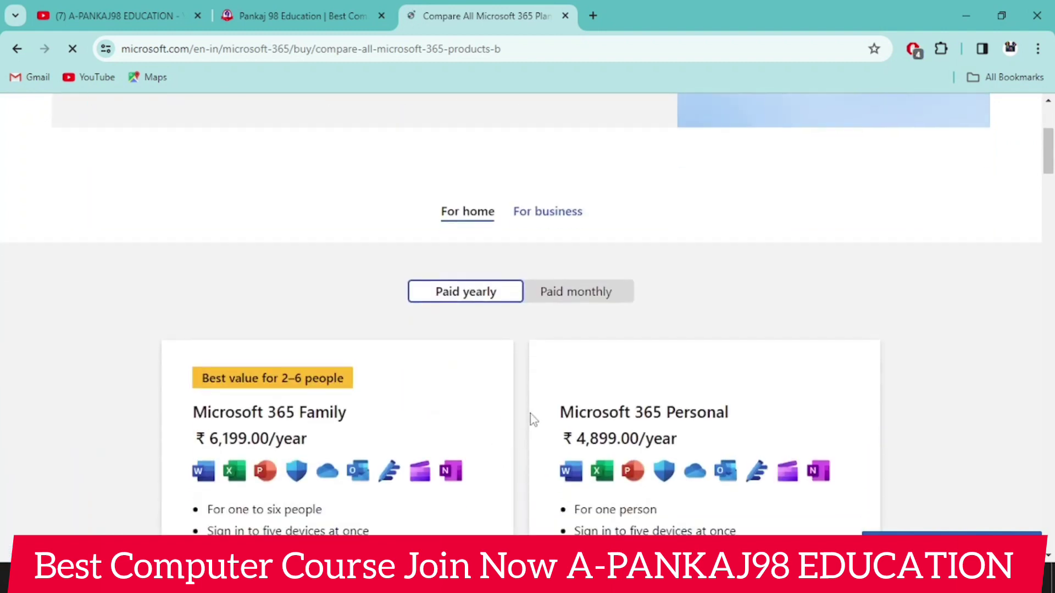
{"action": "scroll", "coordinate": [533, 420], "scroll_direction": "up", "scroll_amount": 3}
{"action": "scroll", "coordinate": [533, 420], "scroll_direction": "up", "scroll_amount": 1}
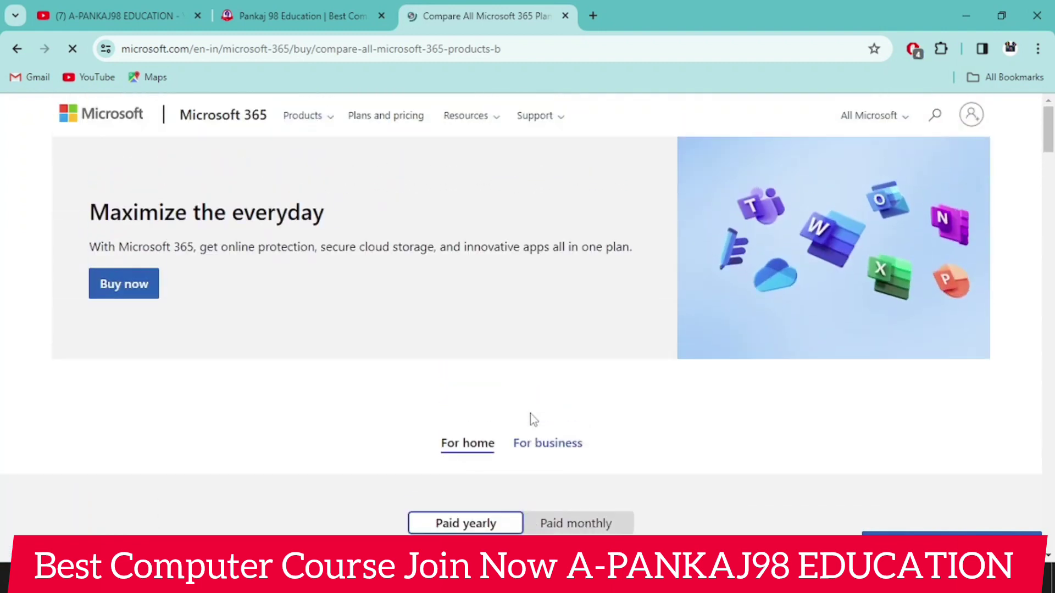
{"action": "left_click", "coordinate": [970, 120]}
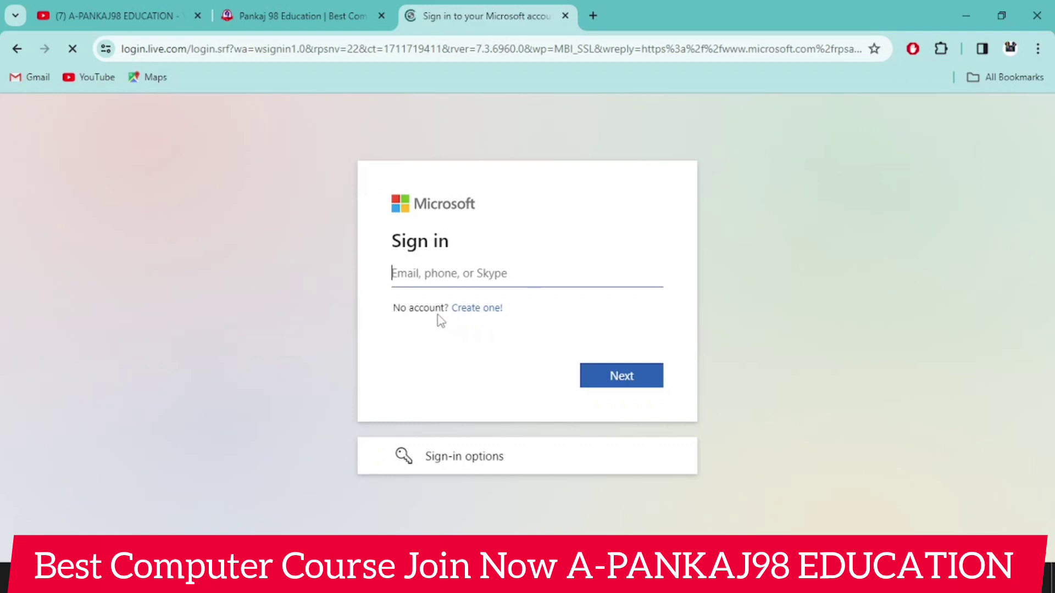
- Open Microsoft account creation via 'Create one!', then close that sign-up tab
{"action": "left_click", "coordinate": [473, 312]}
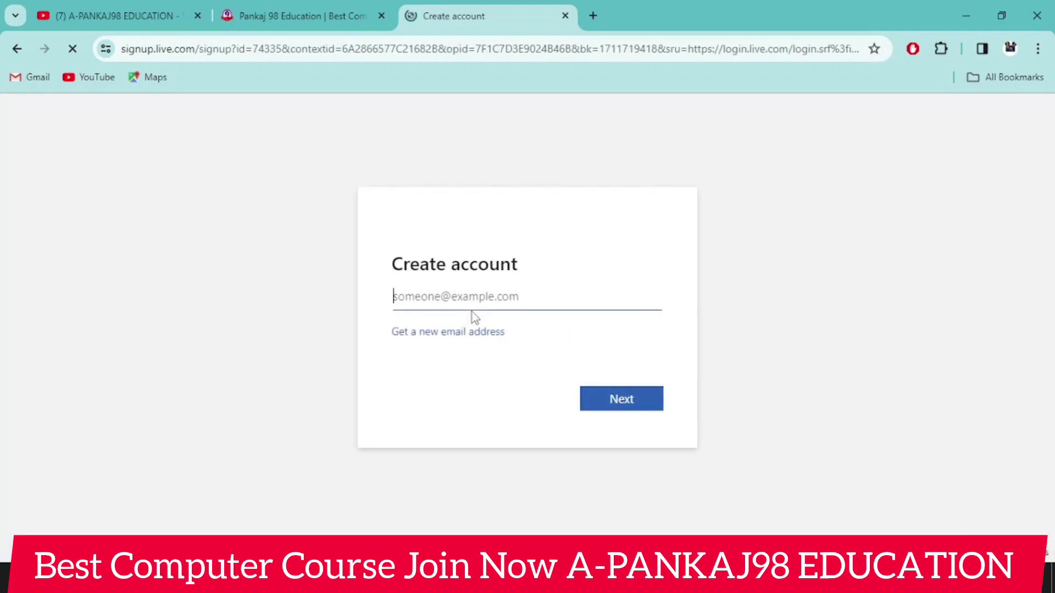
{"action": "left_click", "coordinate": [564, 15]}
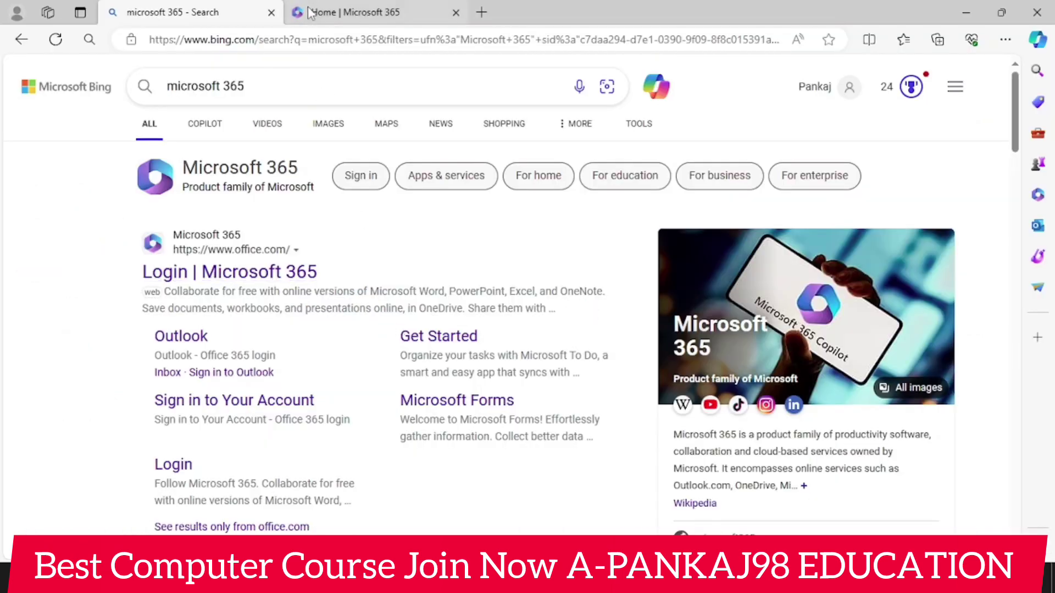
- Switch to the 'Home | Microsoft 365' tab showing the free account's storage
{"action": "left_click", "coordinate": [329, 11]}
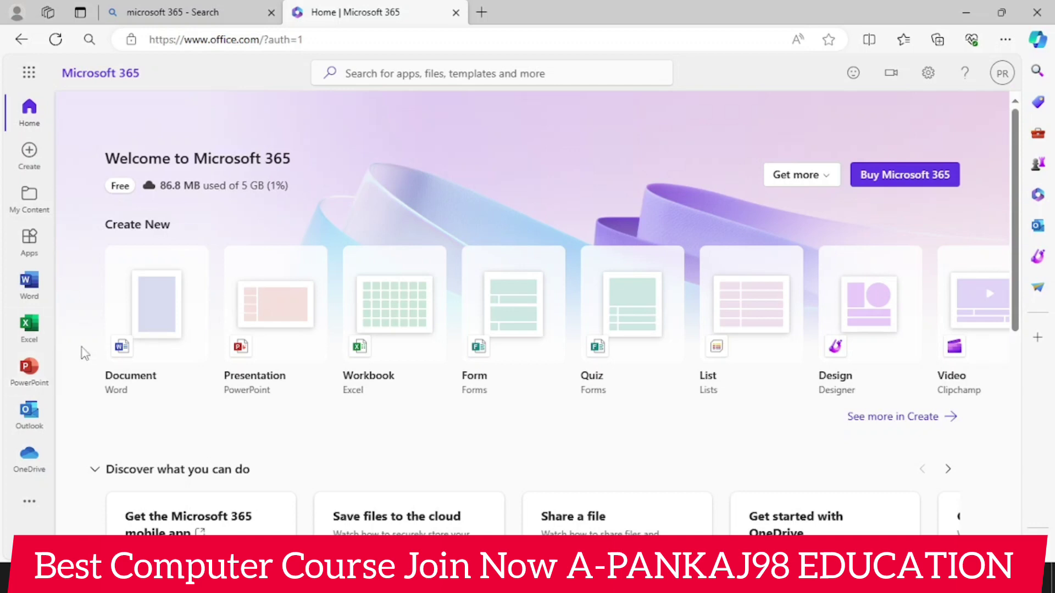
- Launch desktop Excel 2007 with a blank Book1 using Run 'excel', then close it
{"action": "key", "text": "super+r"}
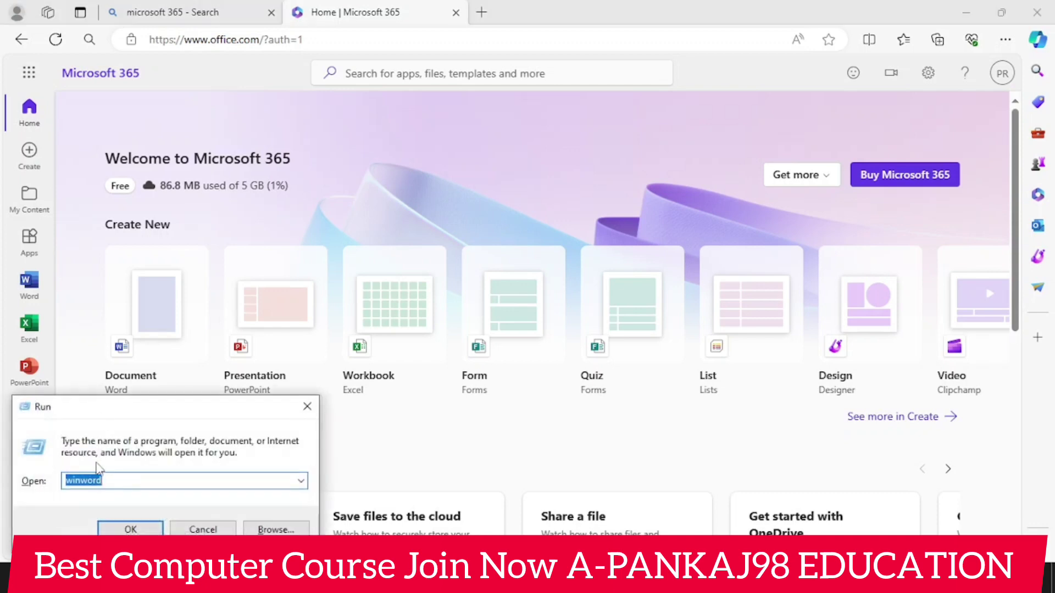
{"action": "type", "text": "exc"}
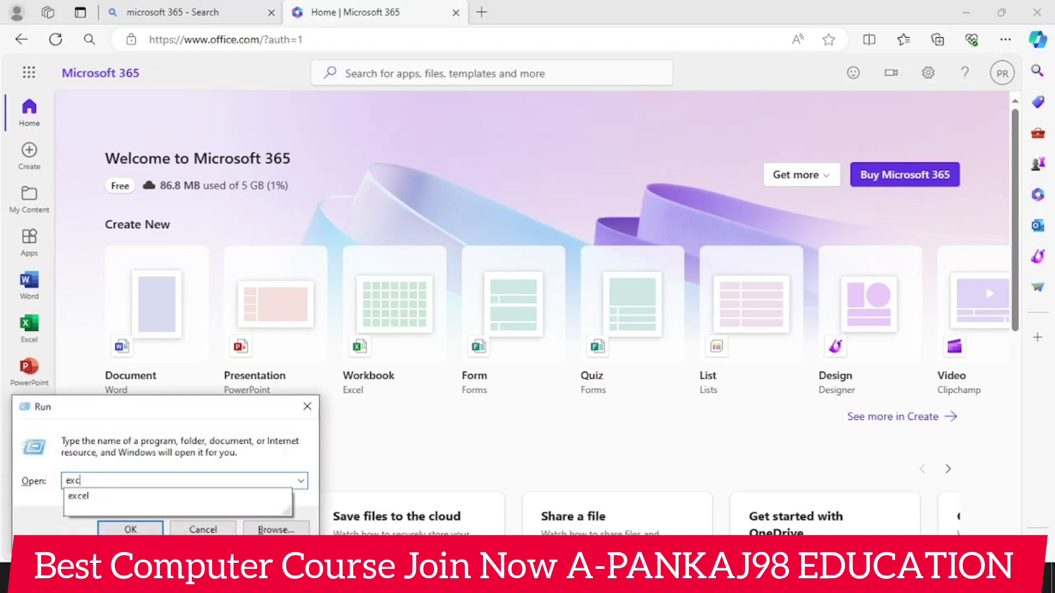
{"action": "type", "text": "el"}
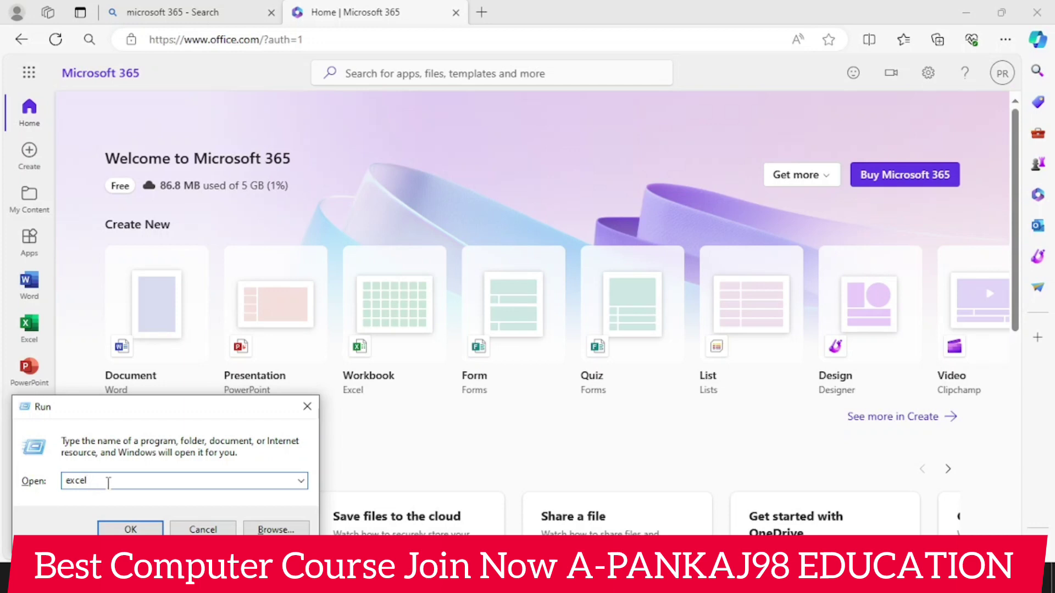
{"action": "key", "text": "Return"}
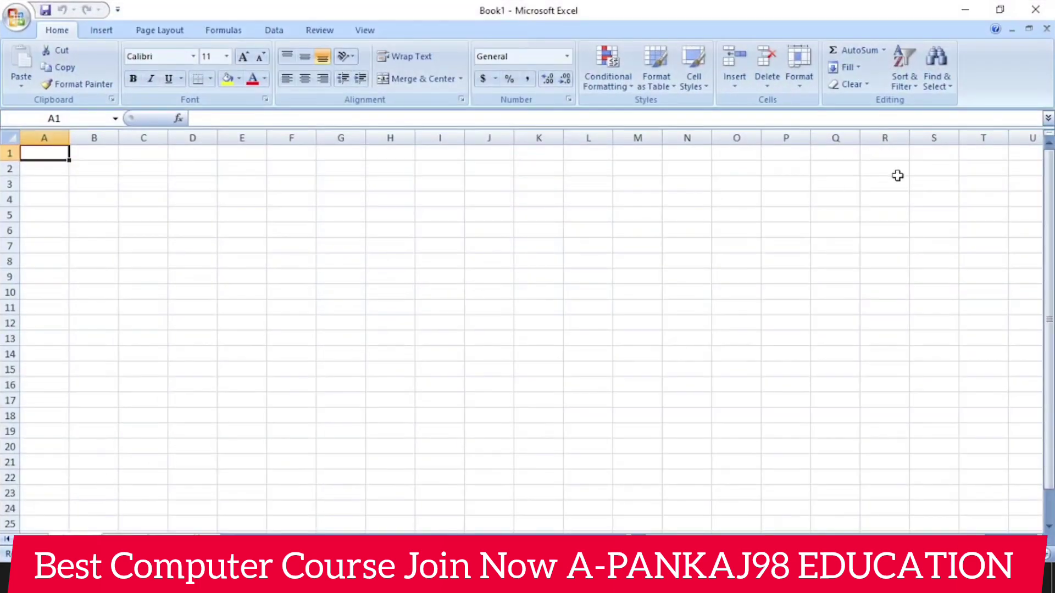
{"action": "left_click", "coordinate": [1037, 10]}
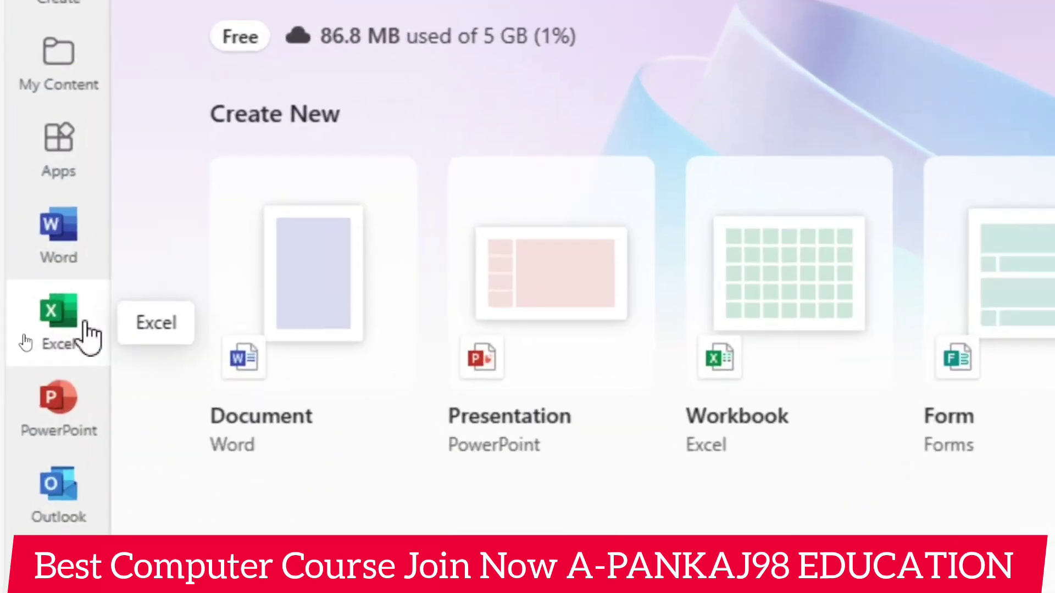
- Open Excel in Microsoft 365 and create a new Blank workbook
{"action": "left_click", "coordinate": [59, 319]}
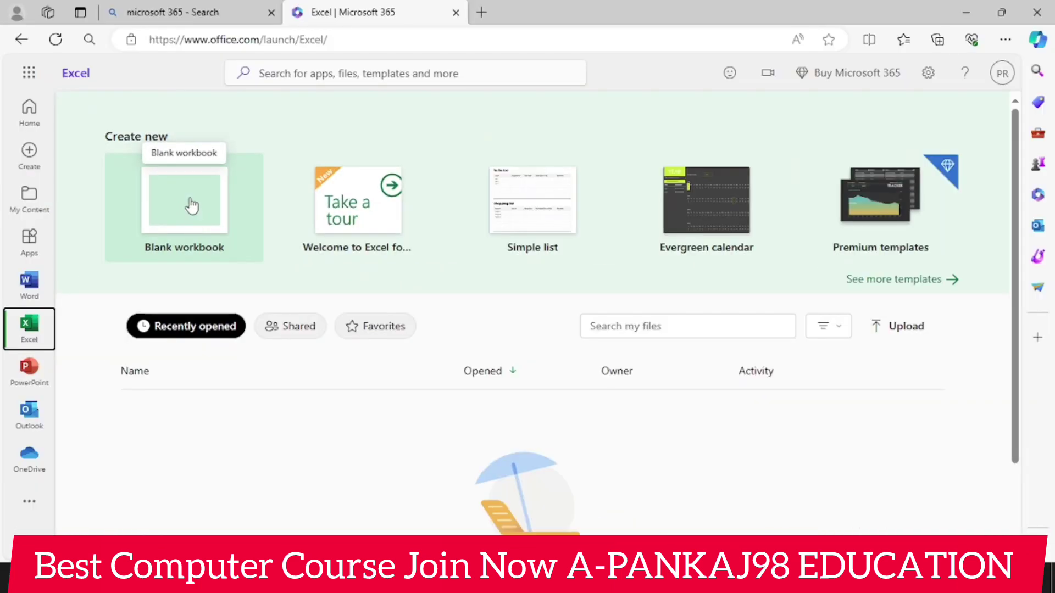
{"action": "left_click", "coordinate": [193, 214]}
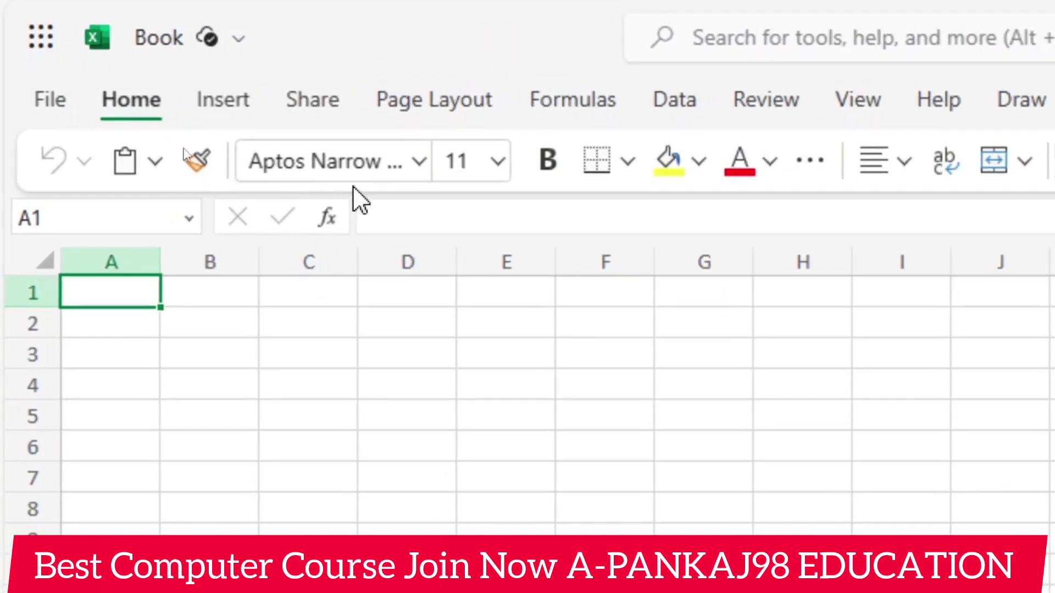
{"action": "left_click", "coordinate": [217, 113]}
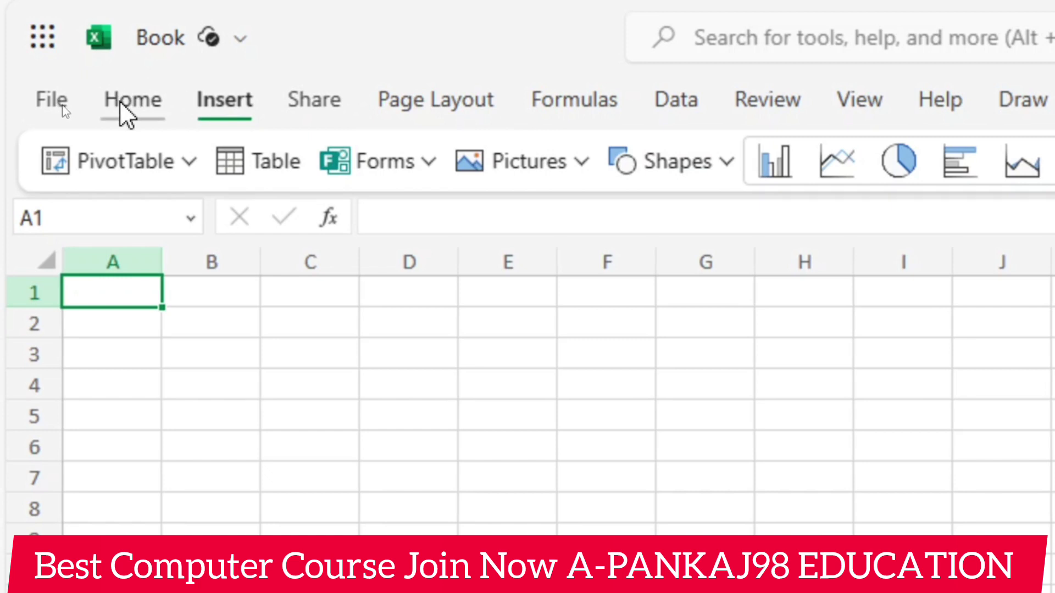
{"action": "left_click", "coordinate": [121, 104]}
{"action": "left_click", "coordinate": [158, 164]}
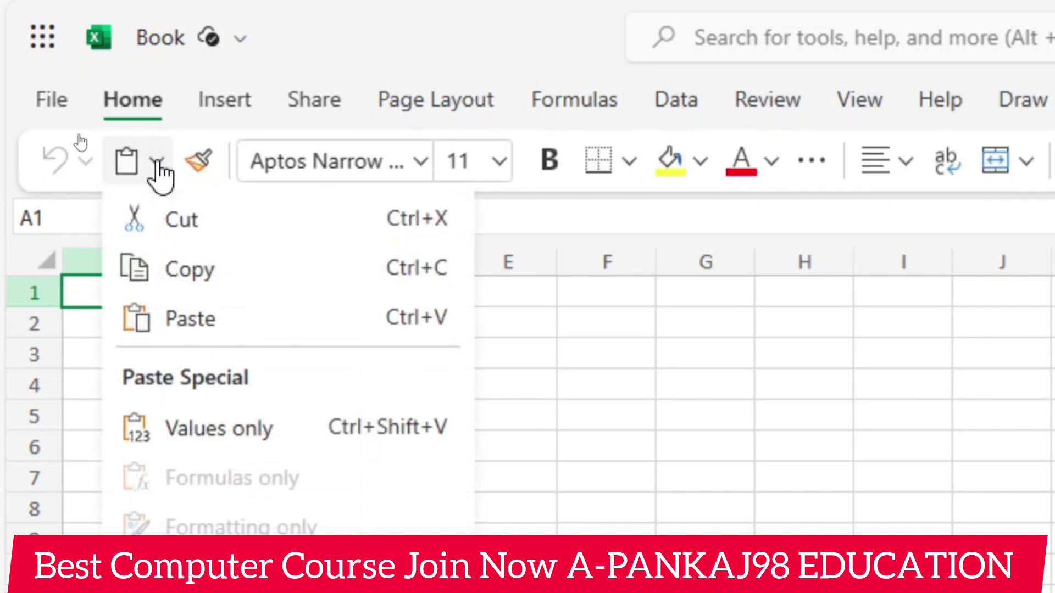
{"action": "left_click", "coordinate": [500, 163]}
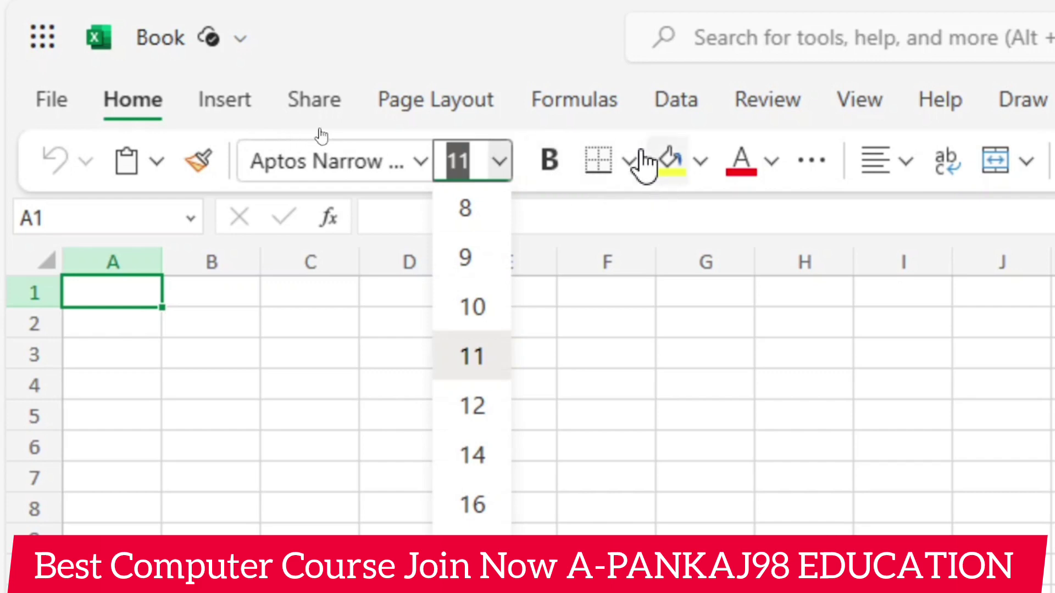
{"action": "left_click", "coordinate": [632, 163]}
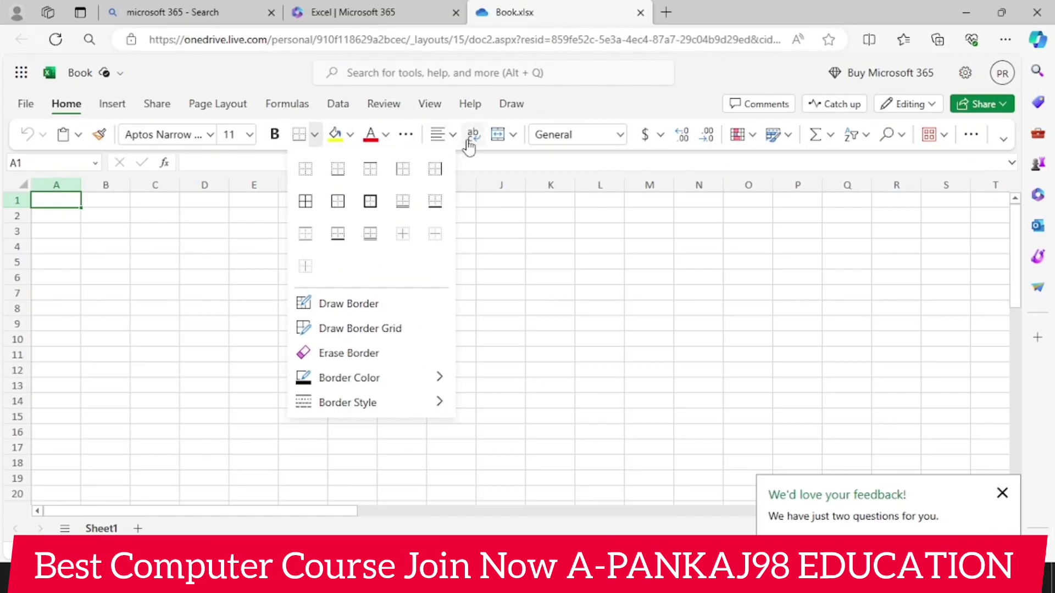
{"action": "left_click", "coordinate": [513, 135]}
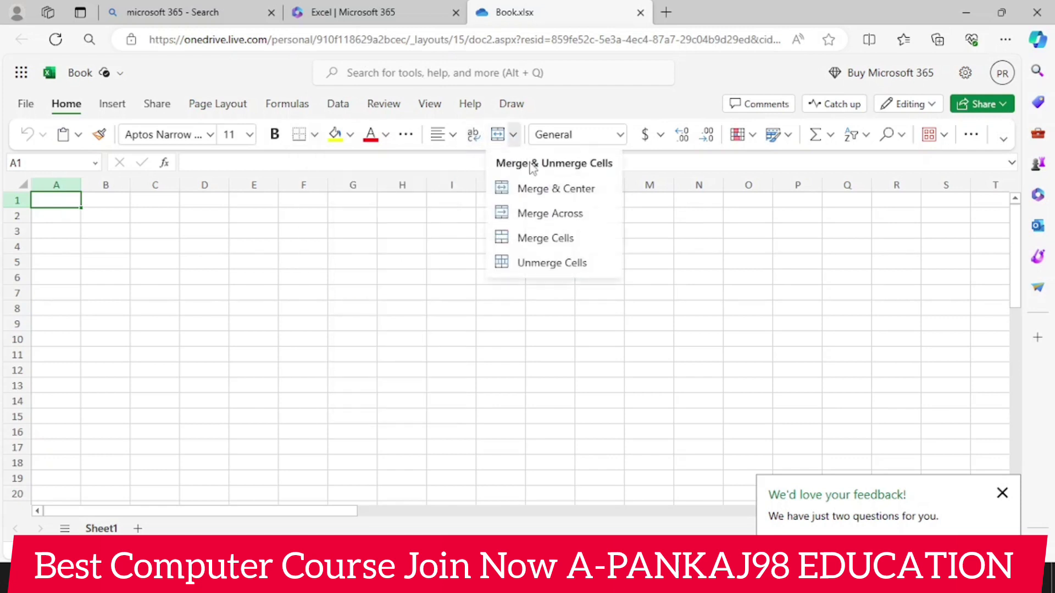
{"action": "left_click", "coordinate": [444, 135]}
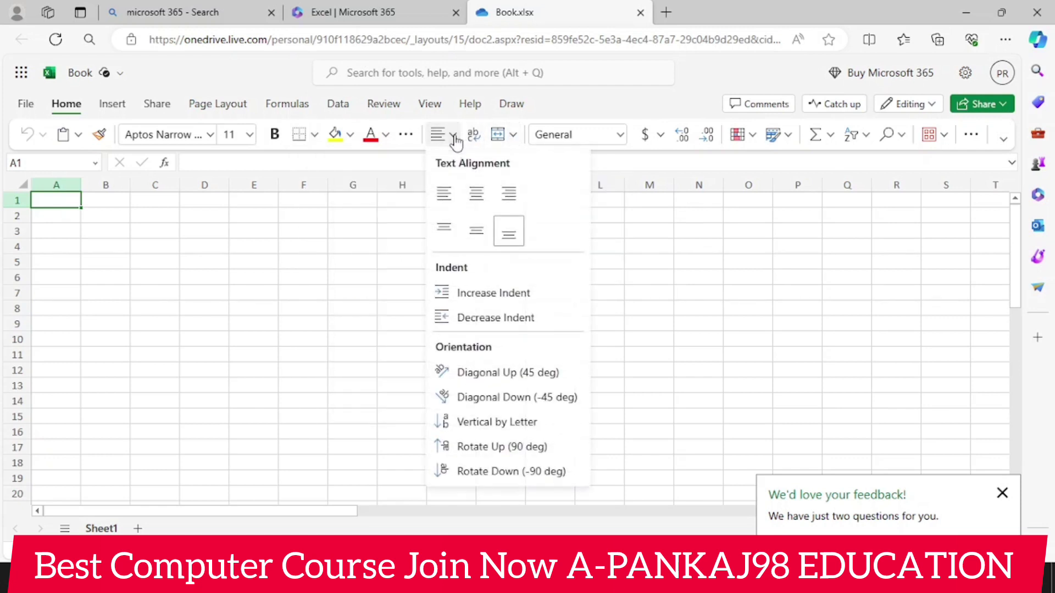
{"action": "left_click", "coordinate": [406, 135]}
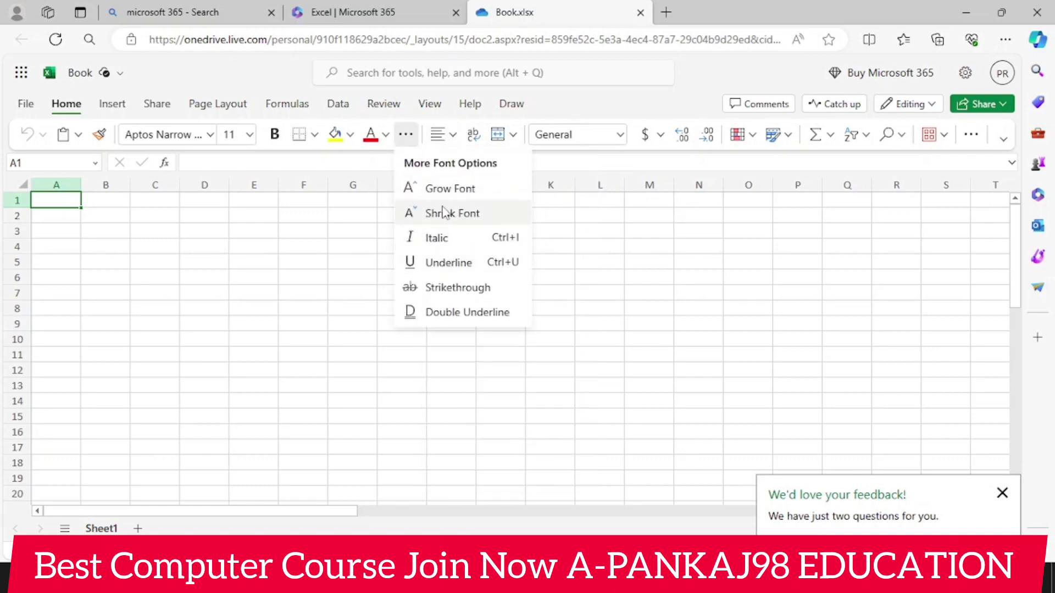
{"action": "left_click", "coordinate": [784, 140]}
{"action": "left_click", "coordinate": [788, 137]}
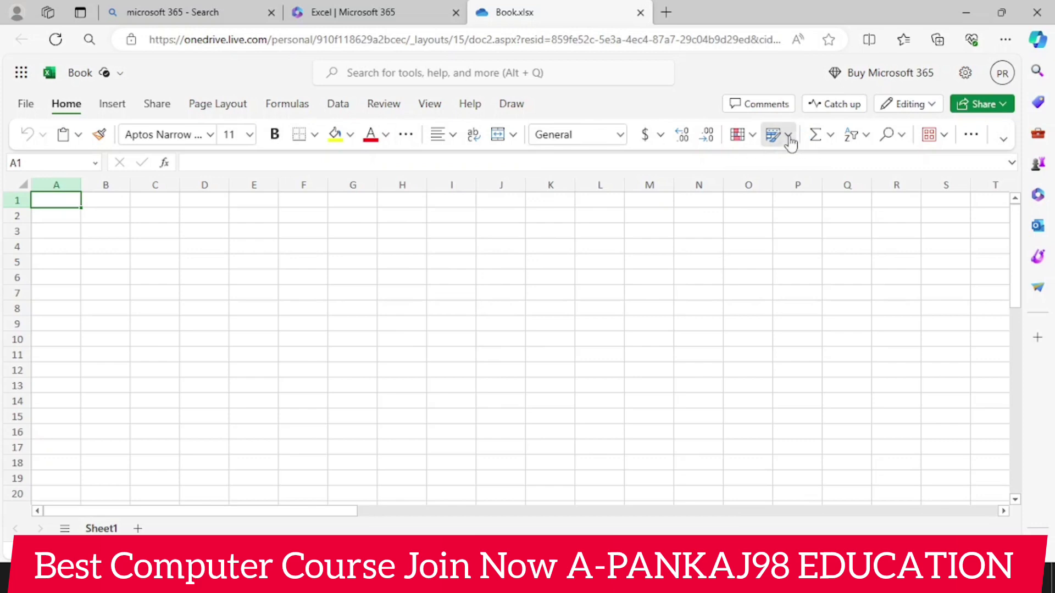
{"action": "left_click", "coordinate": [788, 138]}
{"action": "left_click", "coordinate": [788, 138]}
{"action": "left_click", "coordinate": [788, 138]}
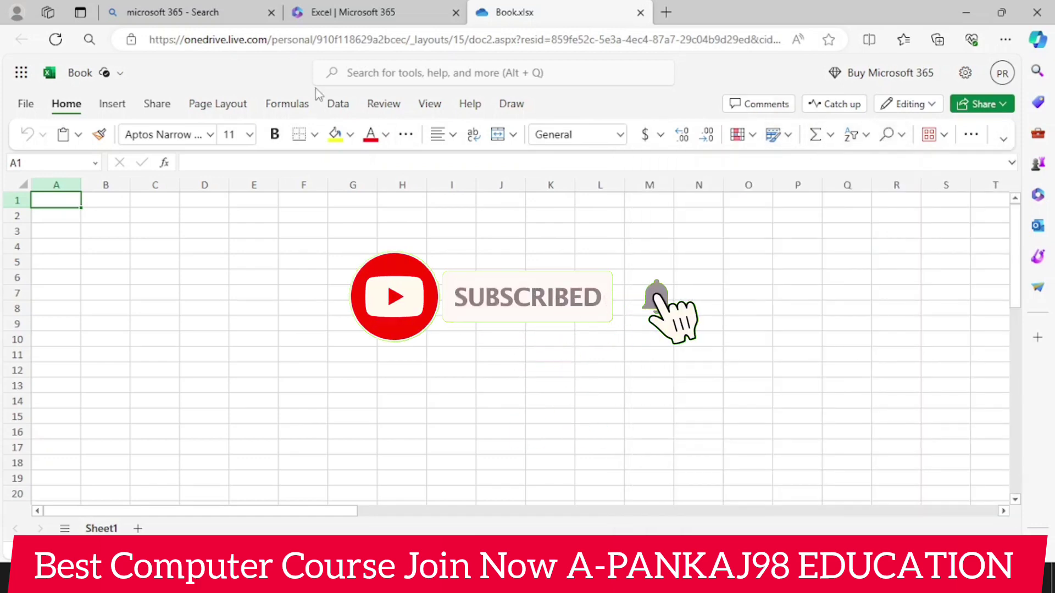
{"action": "left_click", "coordinate": [110, 105]}
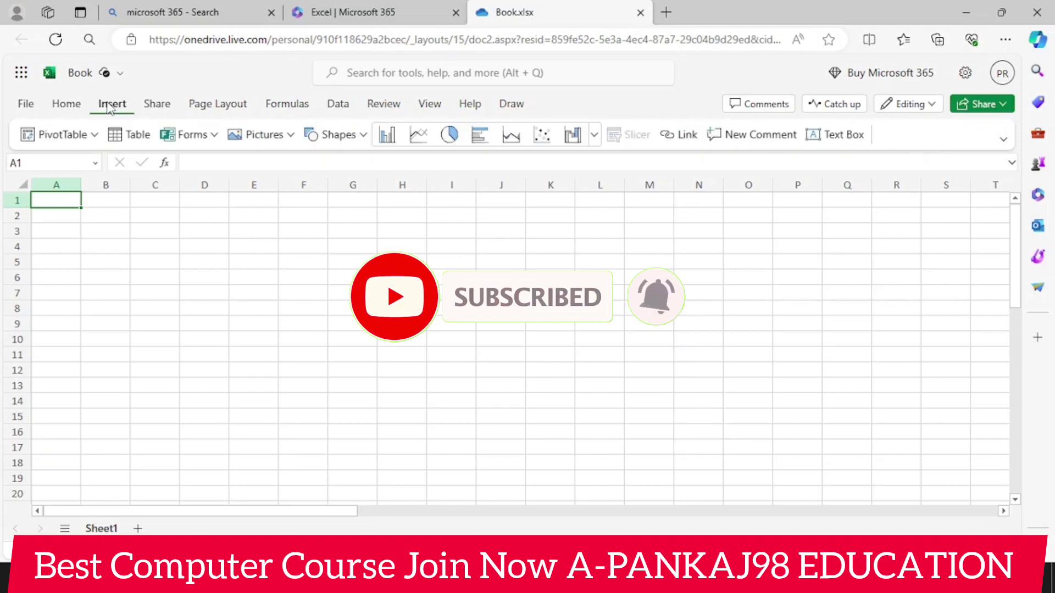
{"action": "left_click", "coordinate": [66, 105]}
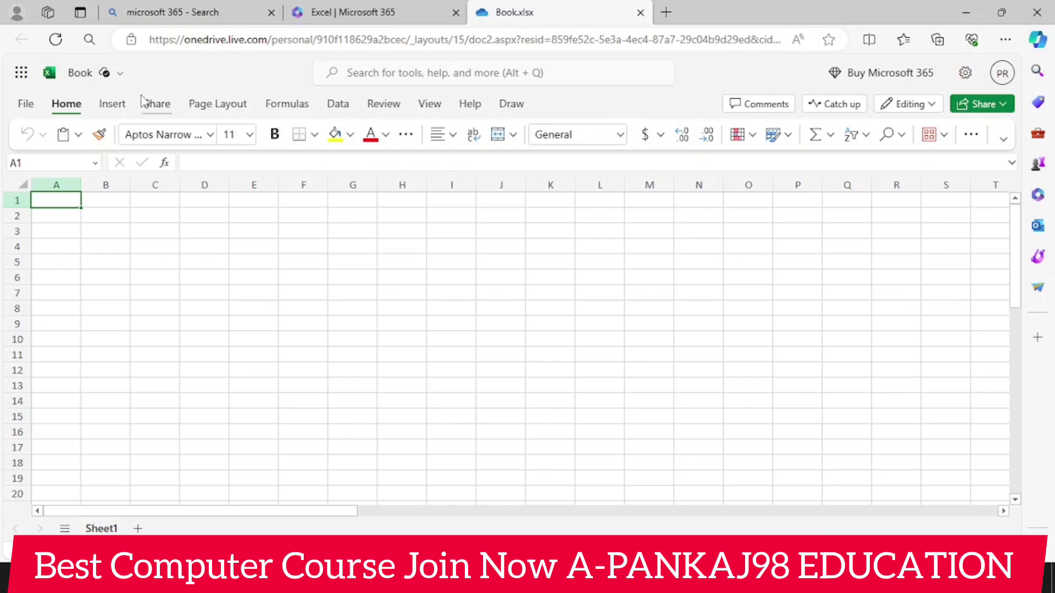
{"action": "left_click", "coordinate": [210, 135]}
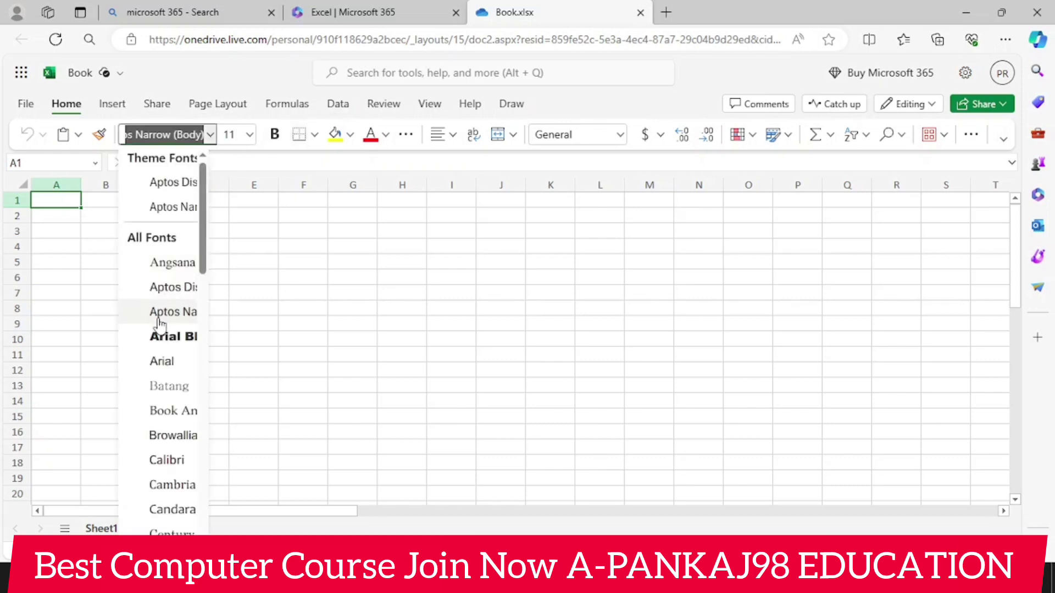
{"action": "key", "text": "Escape"}
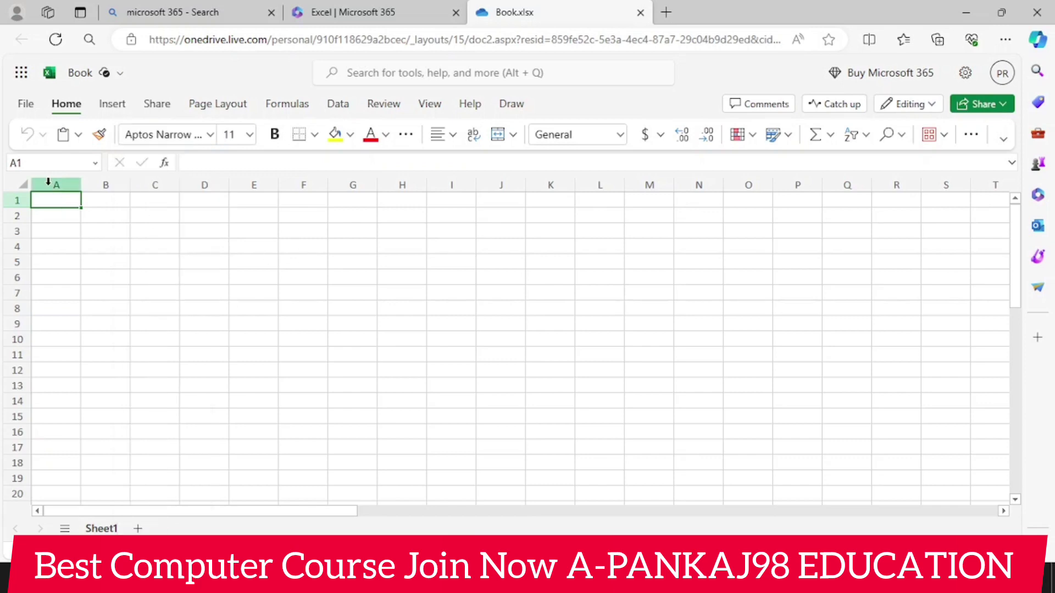
{"action": "left_click", "coordinate": [23, 185]}
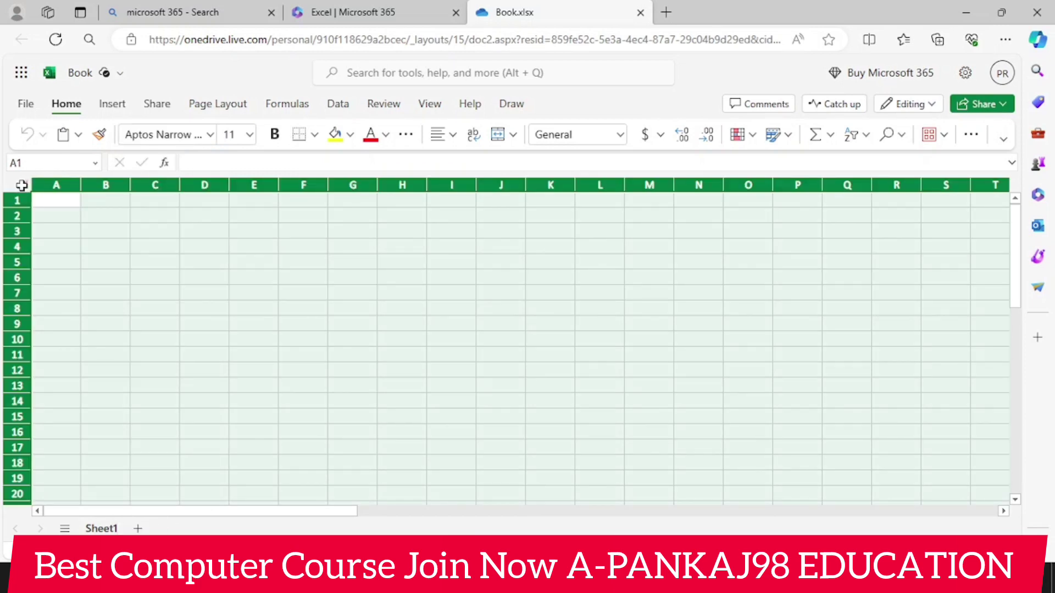
{"action": "left_click", "coordinate": [77, 225]}
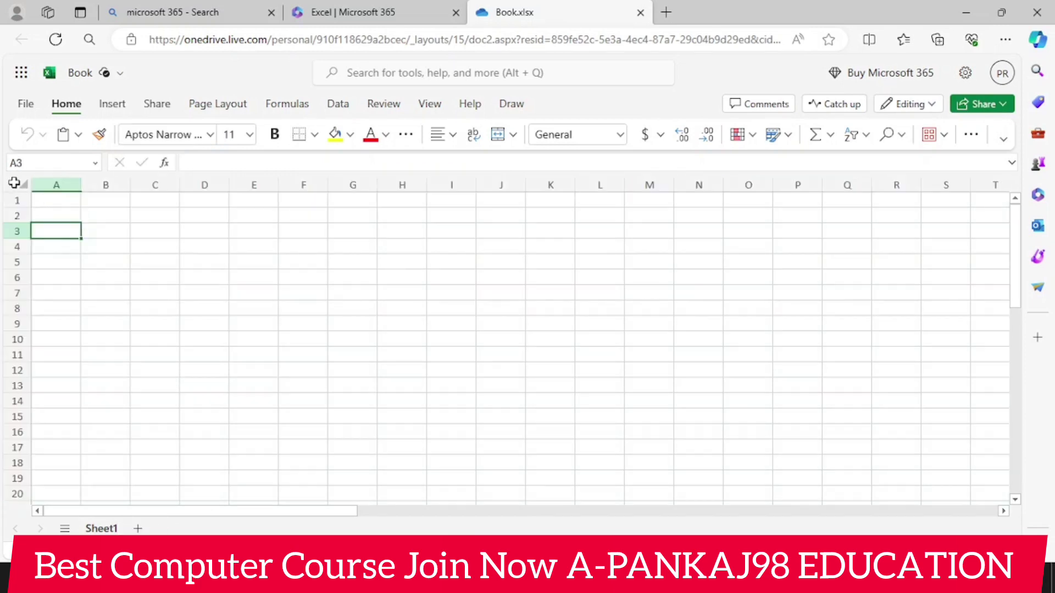
{"action": "left_click", "coordinate": [24, 187]}
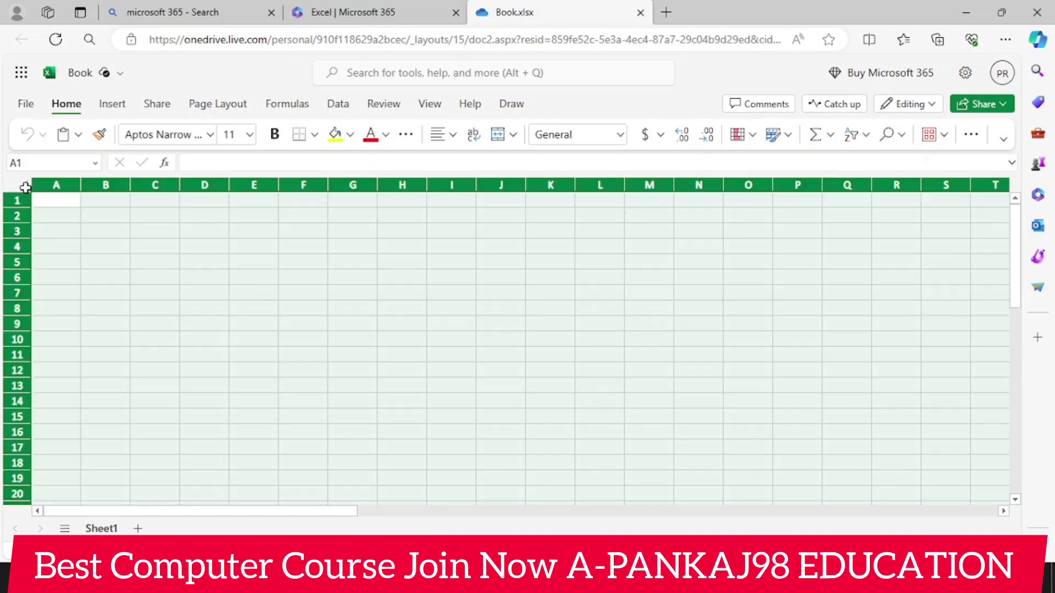
{"action": "left_click", "coordinate": [97, 163]}
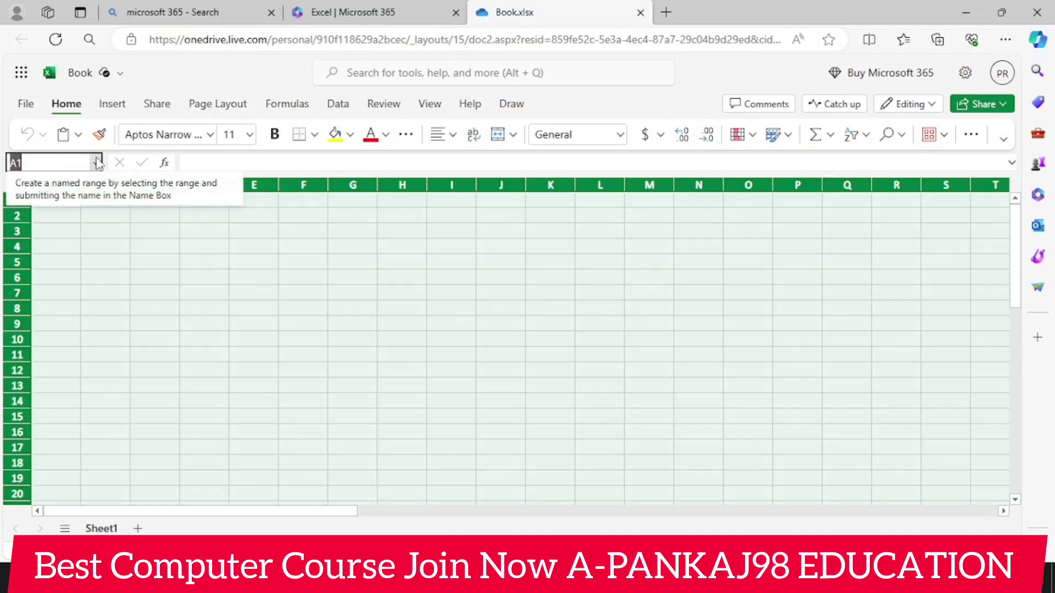
{"action": "left_click", "coordinate": [201, 311]}
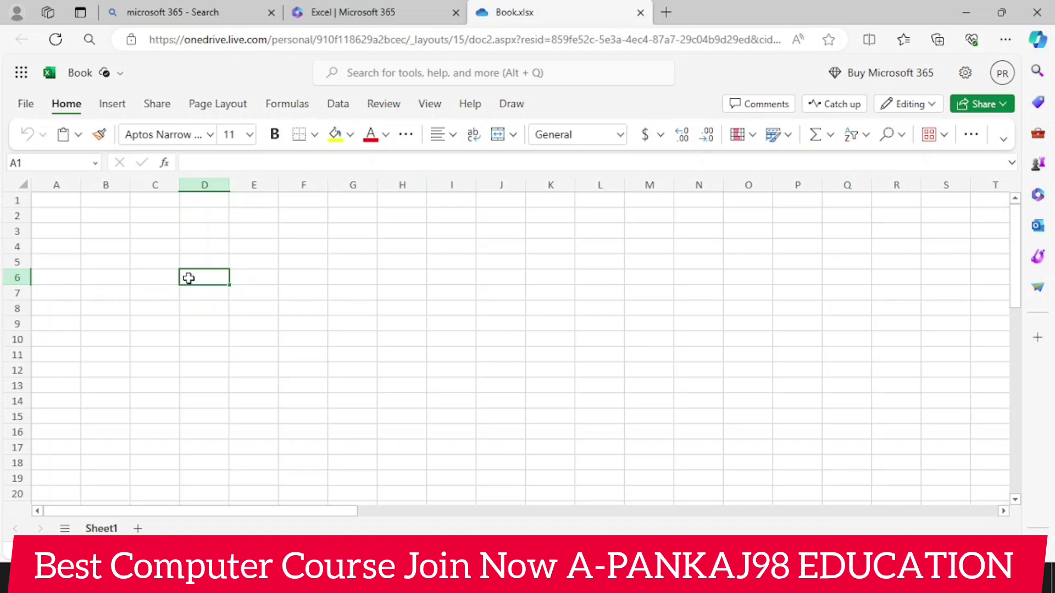
{"action": "left_click", "coordinate": [67, 203]}
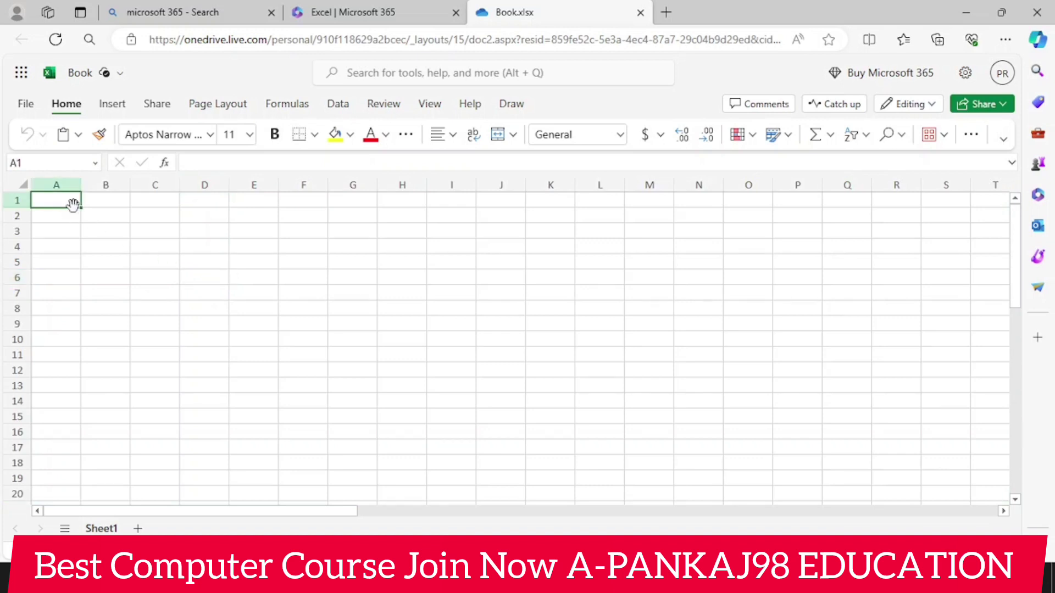
{"action": "key", "text": "ctrl+Right"}
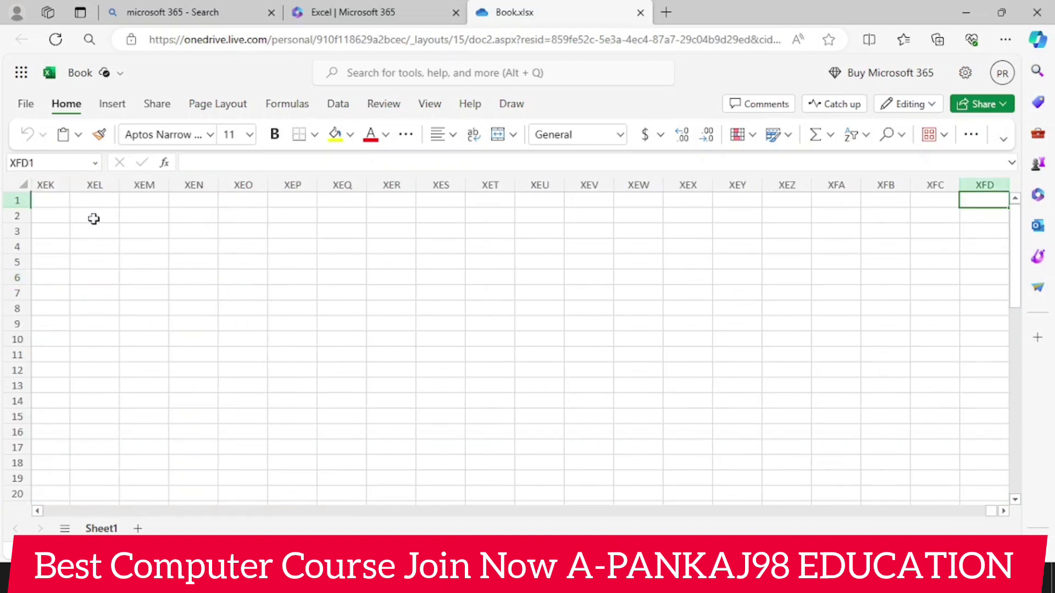
{"action": "left_click", "coordinate": [1004, 511]}
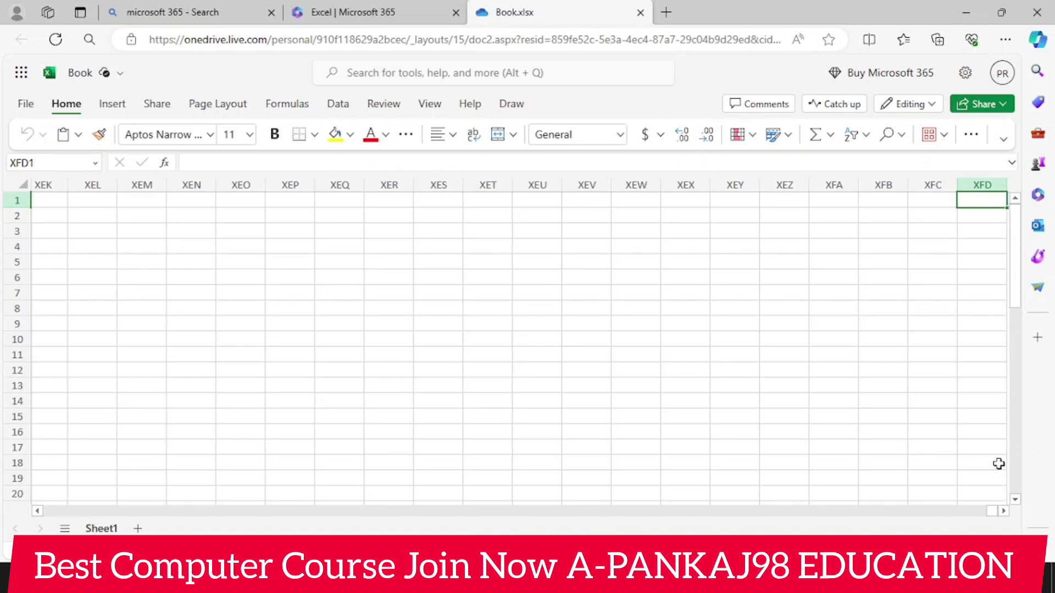
{"action": "key", "text": "ctrl+Down"}
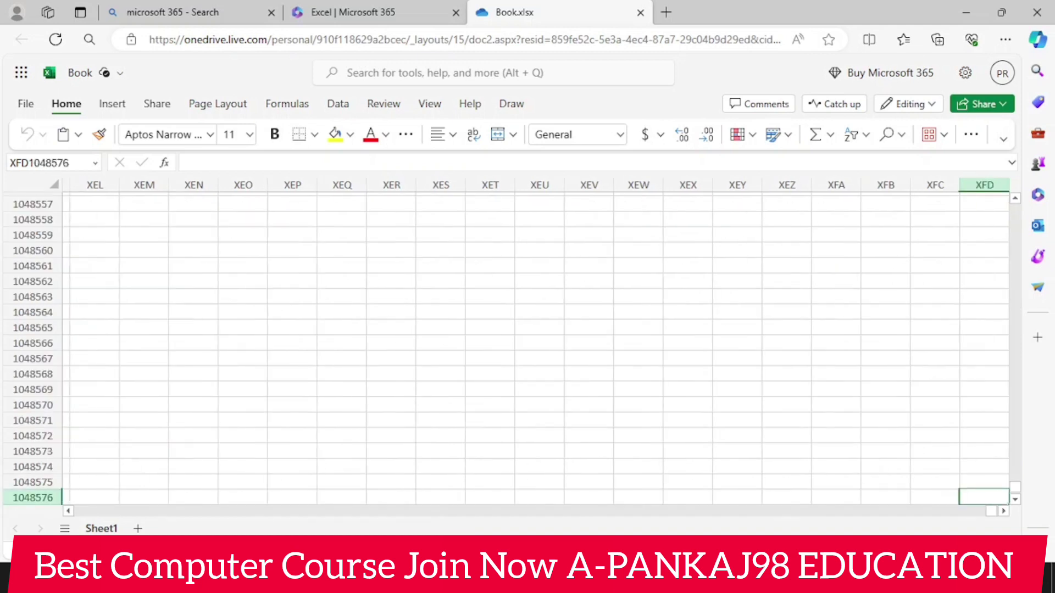
{"action": "left_click", "coordinate": [165, 420]}
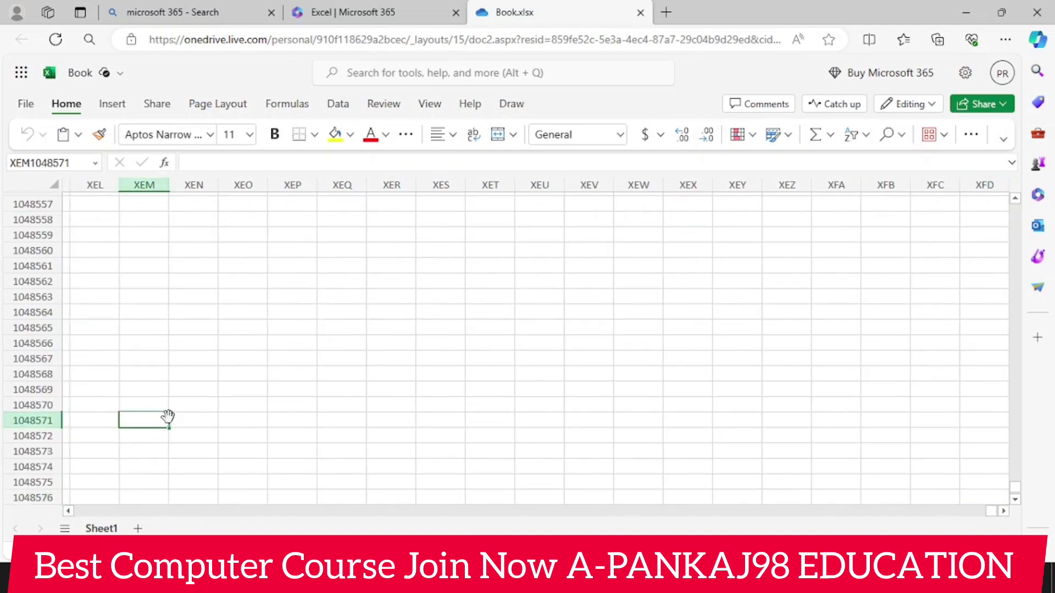
{"action": "key", "text": "ctrl+Up"}
{"action": "key", "text": "ctrl+Left"}
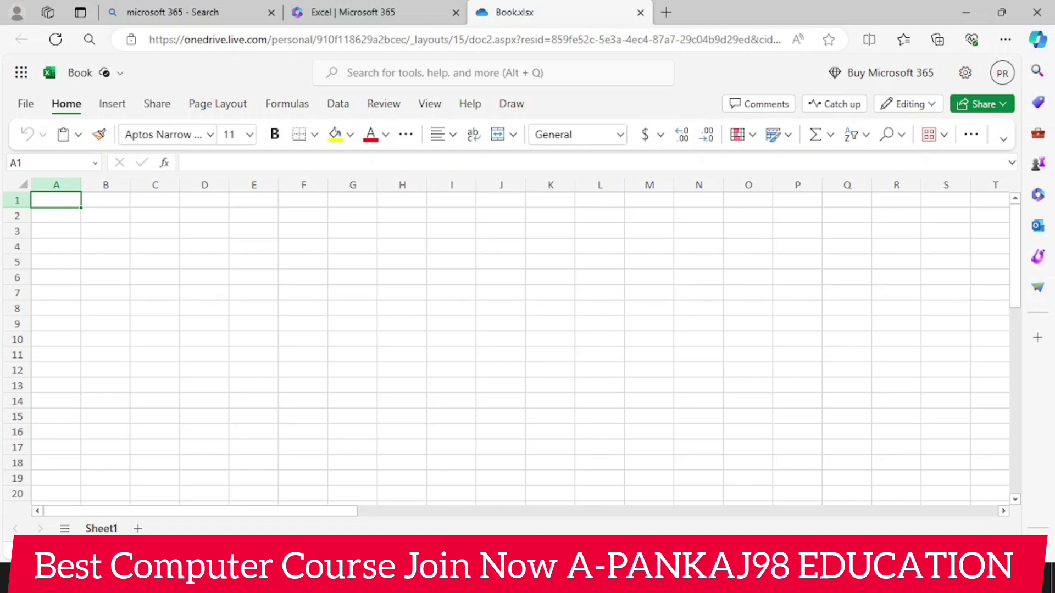
- Check the web workbook's sheet list, select C11, and bring up the Windows Run box
{"action": "left_click", "coordinate": [91, 324]}
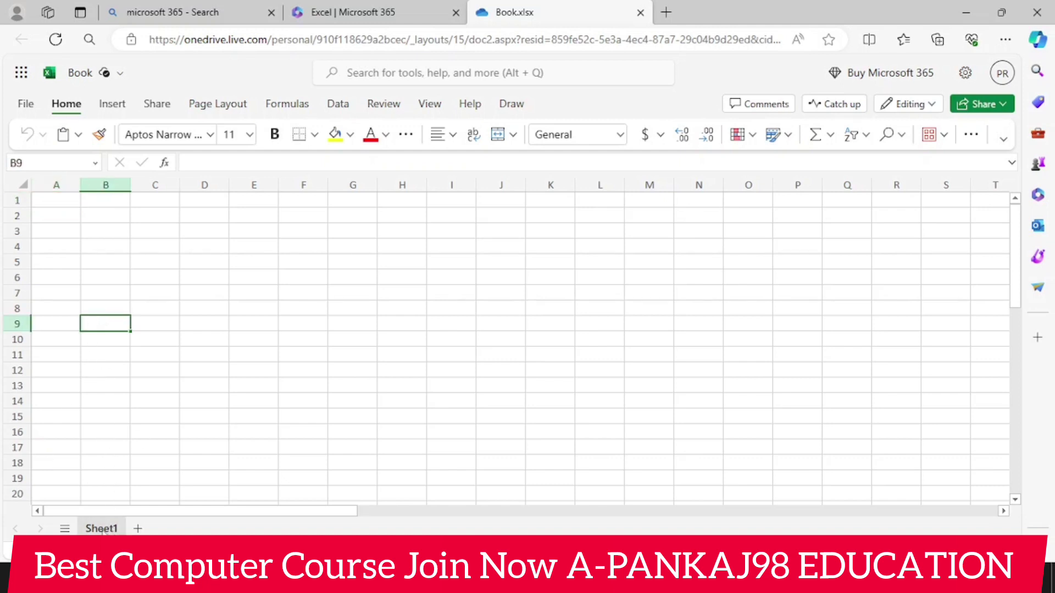
{"action": "left_click", "coordinate": [64, 529]}
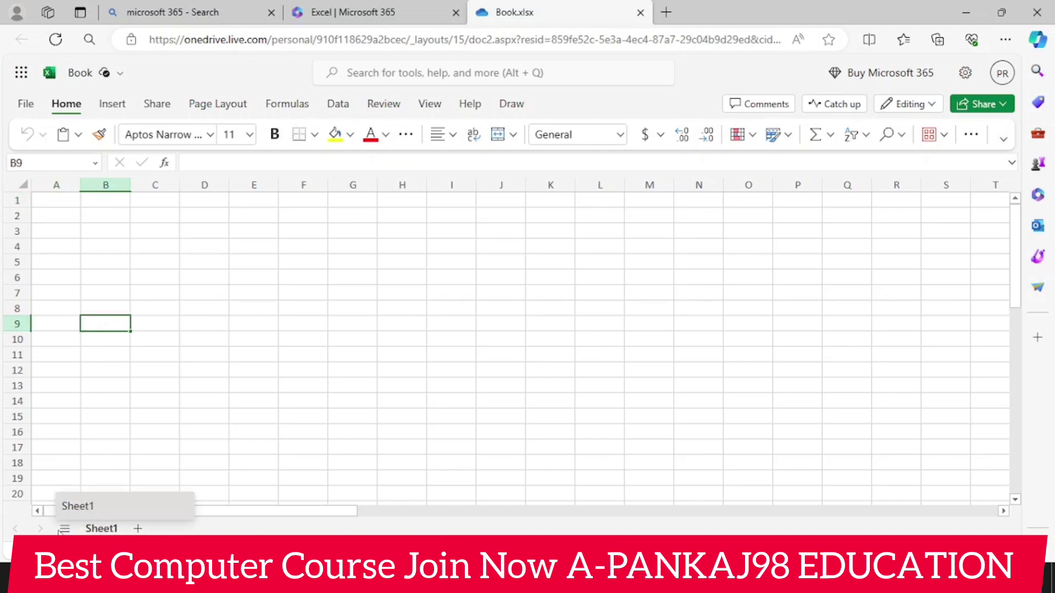
{"action": "left_click", "coordinate": [173, 367]}
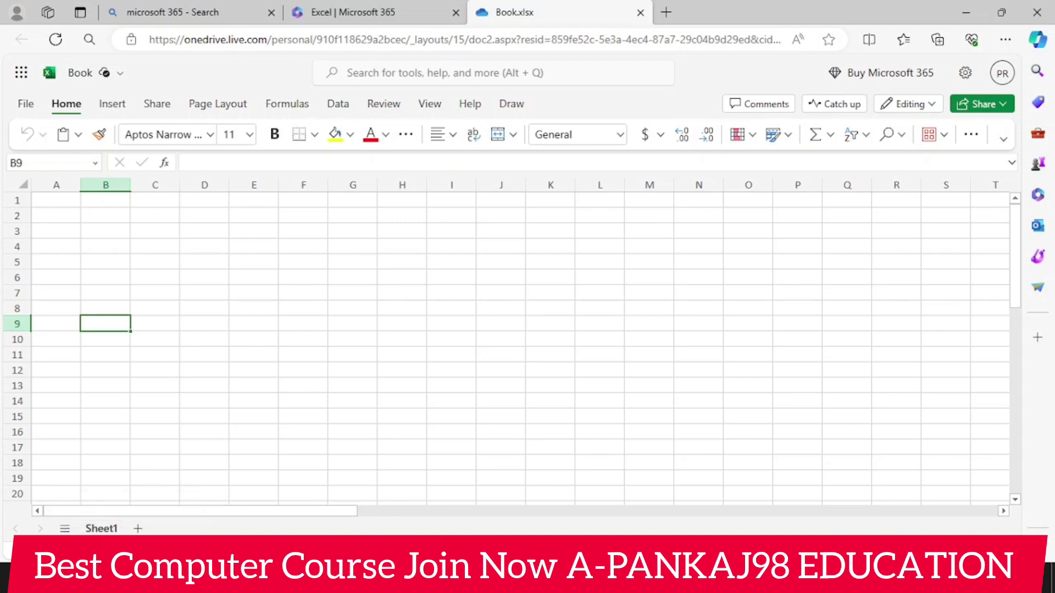
{"action": "left_click", "coordinate": [170, 358]}
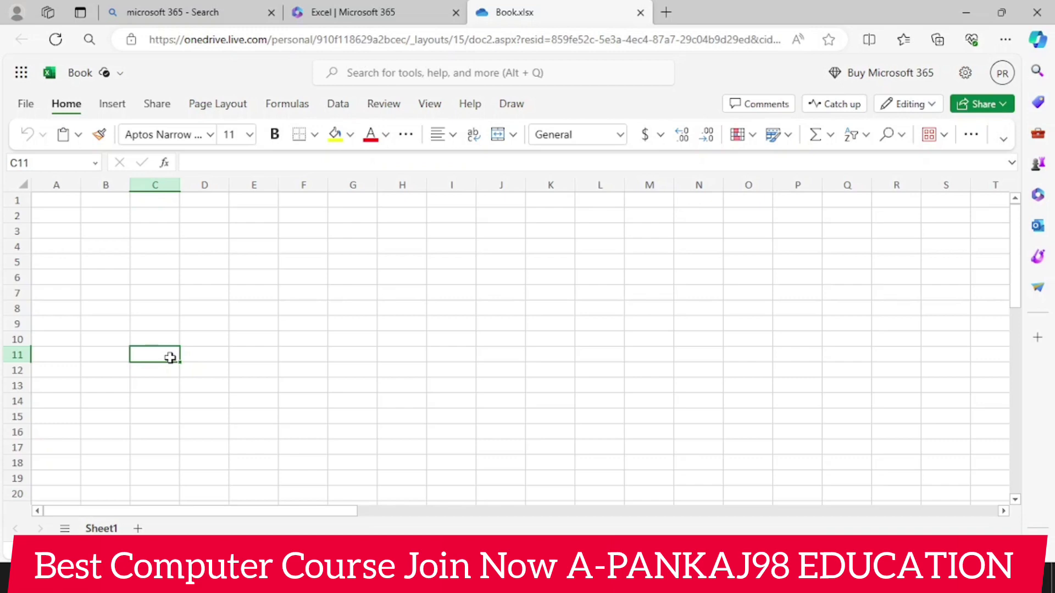
{"action": "key", "text": "super+r"}
- Start Excel 2007, view its Sheet2 and Sheet3, then close it
{"action": "key", "text": "Return"}
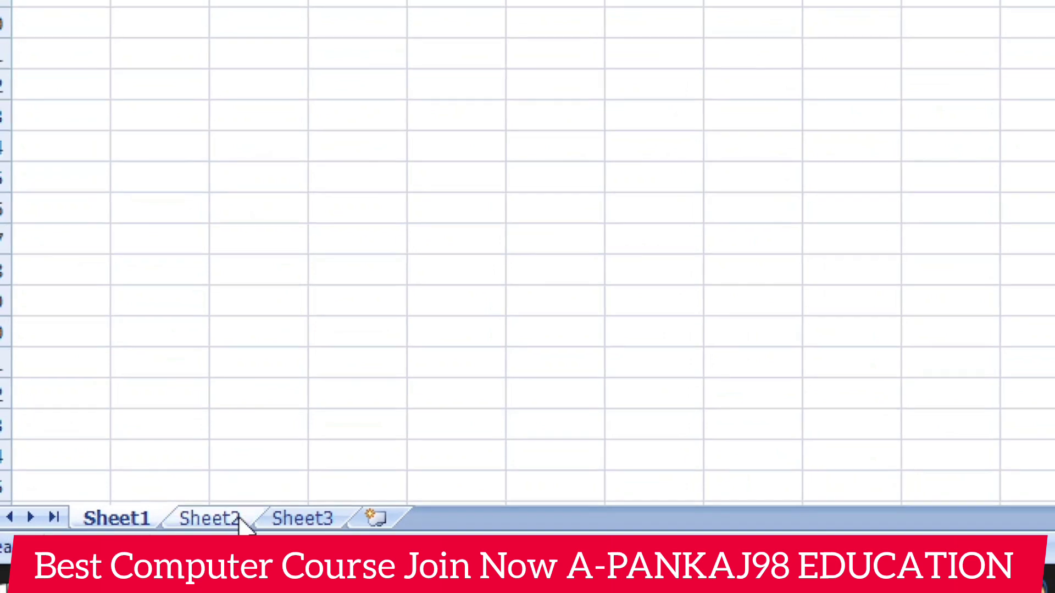
{"action": "left_click", "coordinate": [233, 516]}
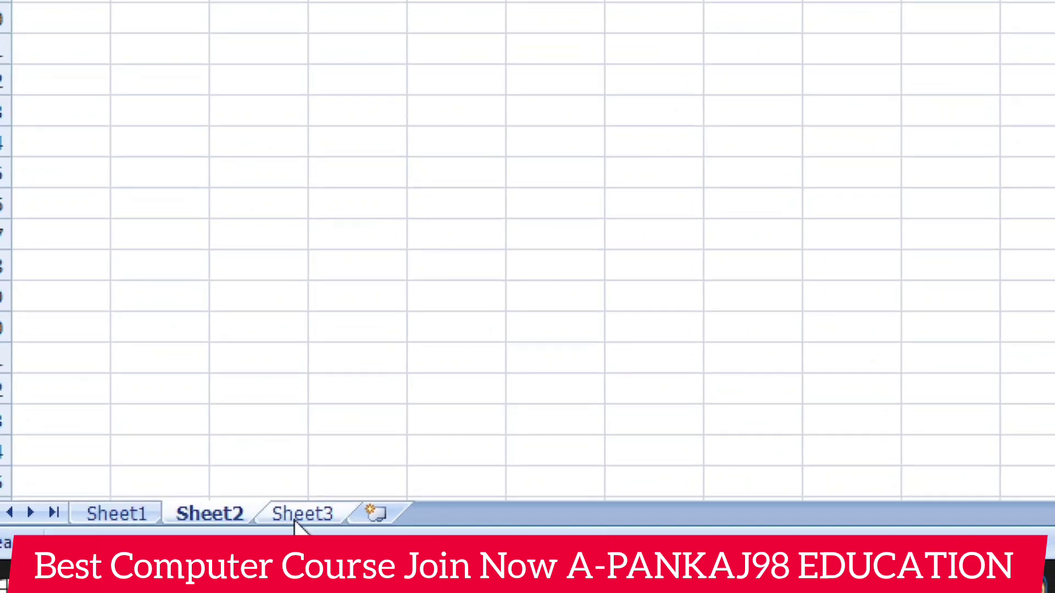
{"action": "left_click", "coordinate": [297, 520]}
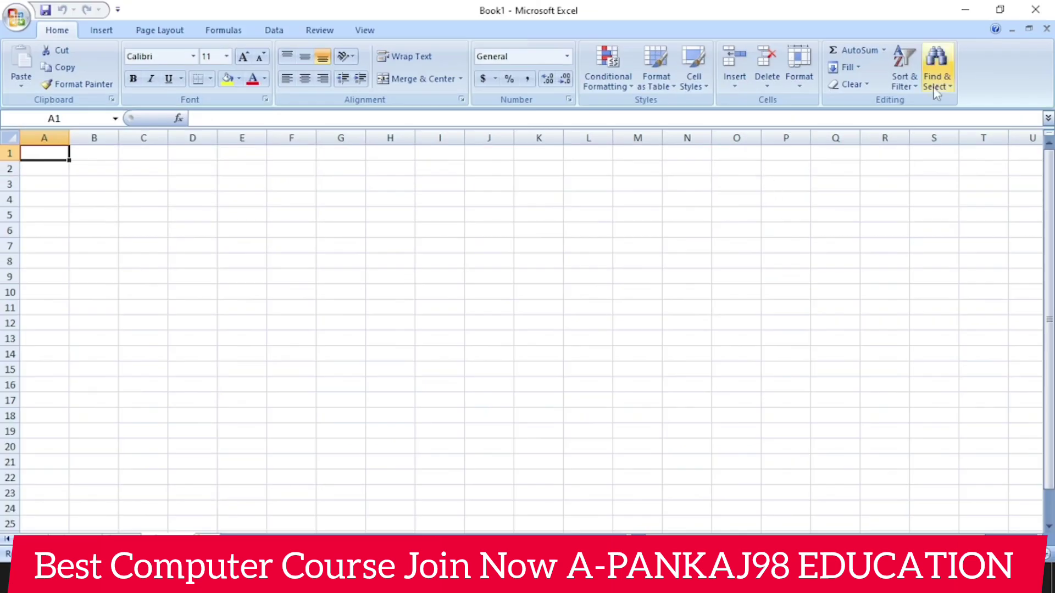
{"action": "left_click", "coordinate": [971, 11]}
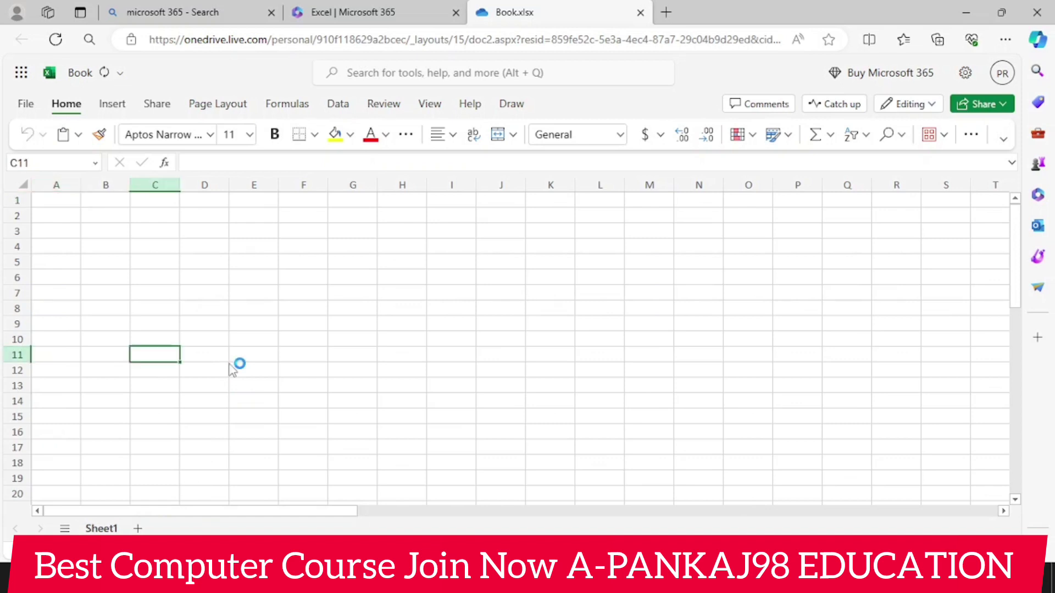
- Select D7, ranges A1:A9, B2:B19, C1:C17 and A1:I1, then A4, and finally make D5 current
{"action": "left_click", "coordinate": [219, 297]}
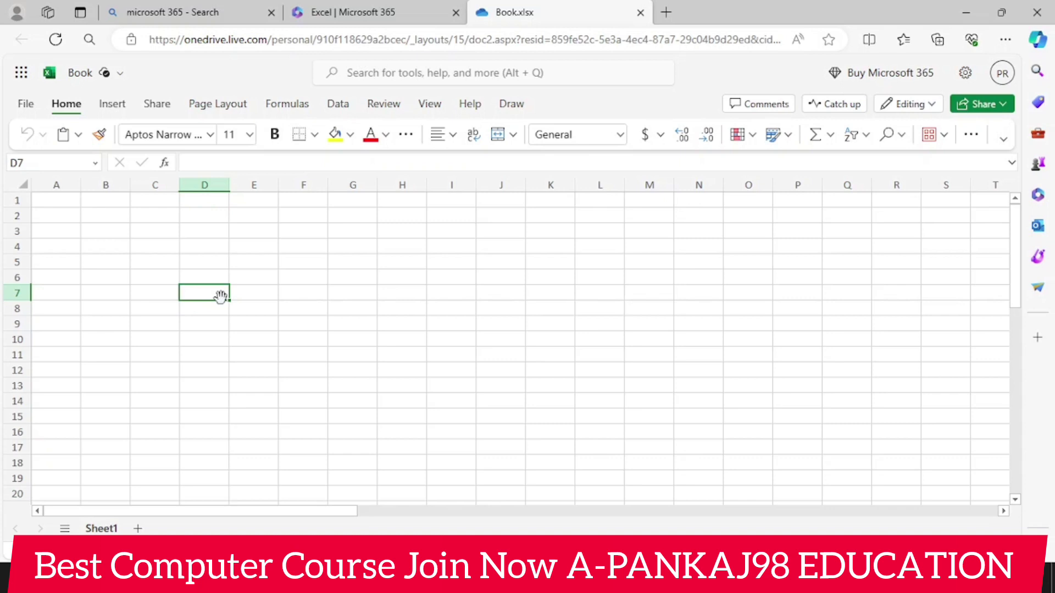
{"action": "left_click_drag", "start_coordinate": [61, 201], "coordinate": [57, 438]}
{"action": "left_click_drag", "start_coordinate": [105, 214], "coordinate": [116, 476]}
{"action": "left_click_drag", "start_coordinate": [152, 202], "coordinate": [152, 446]}
{"action": "left_click_drag", "start_coordinate": [51, 199], "coordinate": [464, 198]}
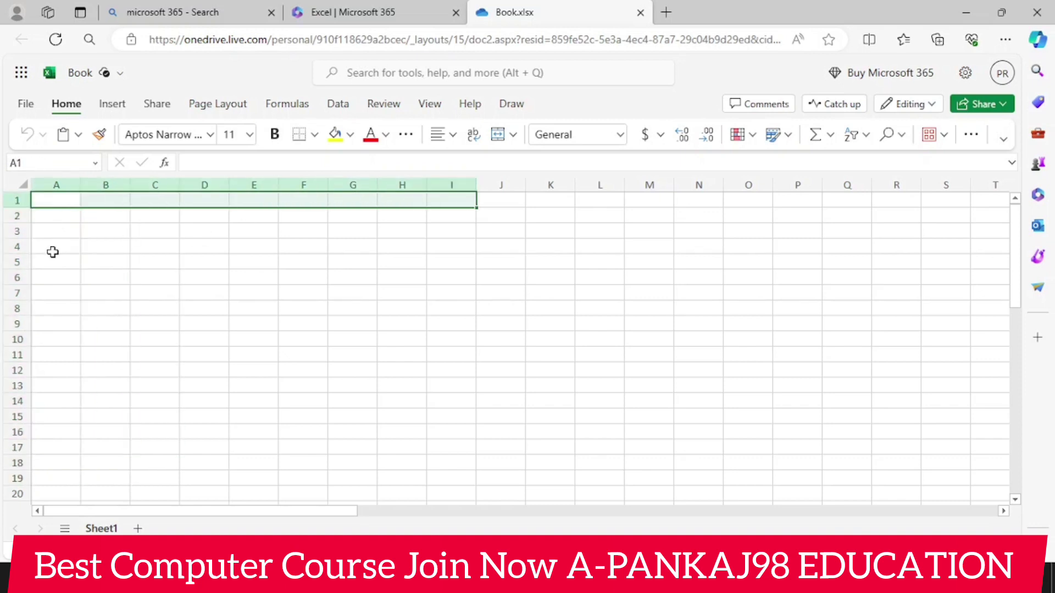
{"action": "left_click", "coordinate": [54, 247]}
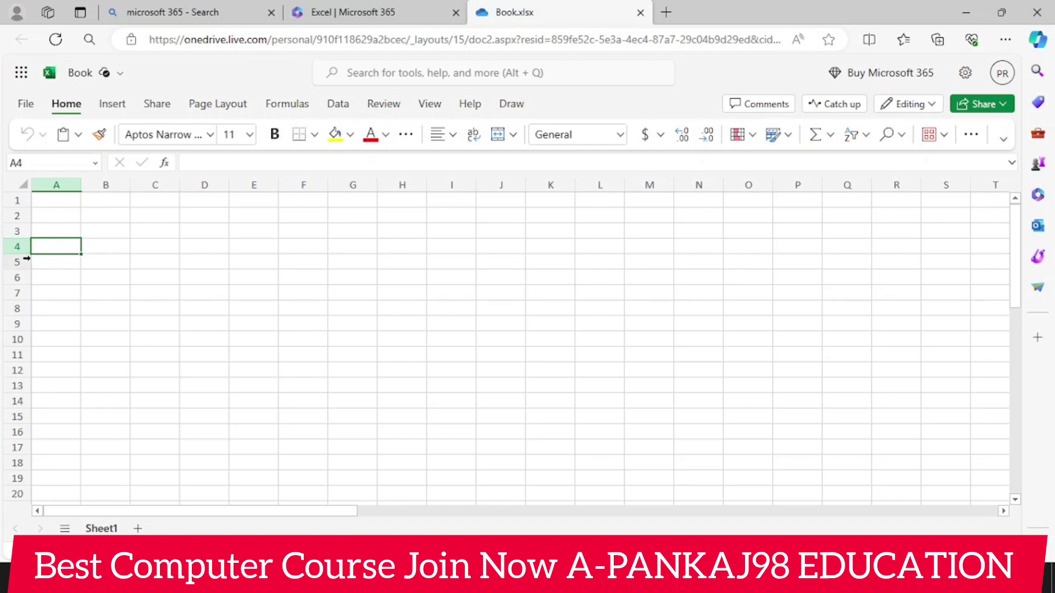
{"action": "left_click", "coordinate": [207, 256]}
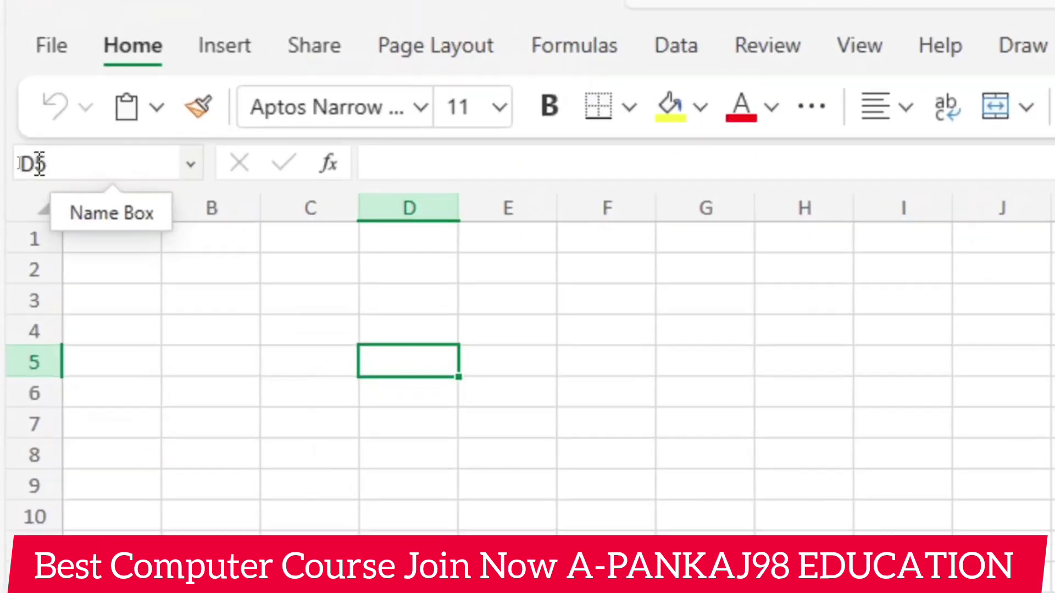
{"action": "left_click", "coordinate": [133, 170]}
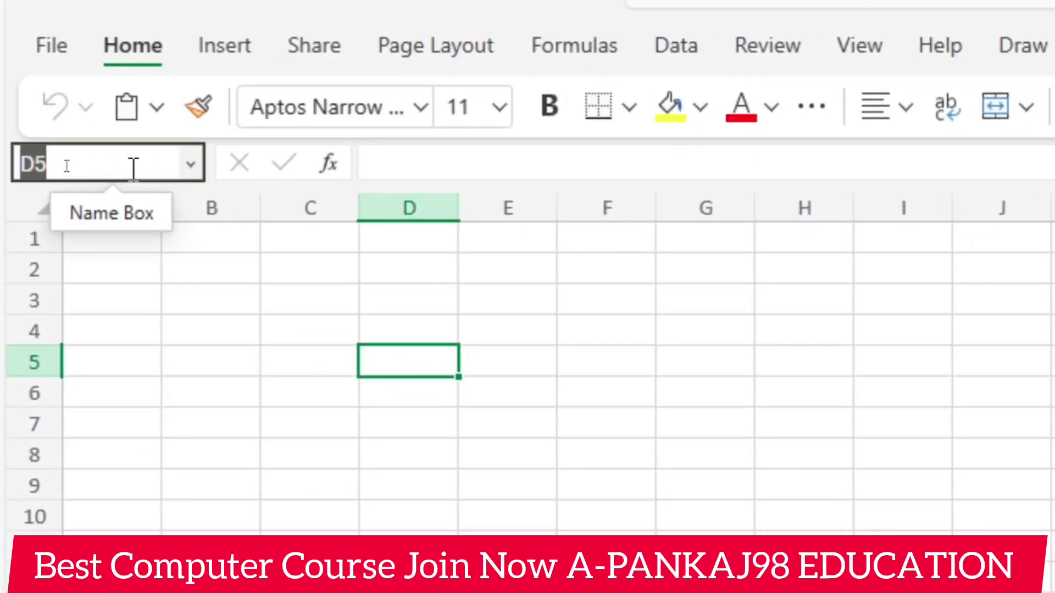
{"action": "left_click", "coordinate": [388, 161]}
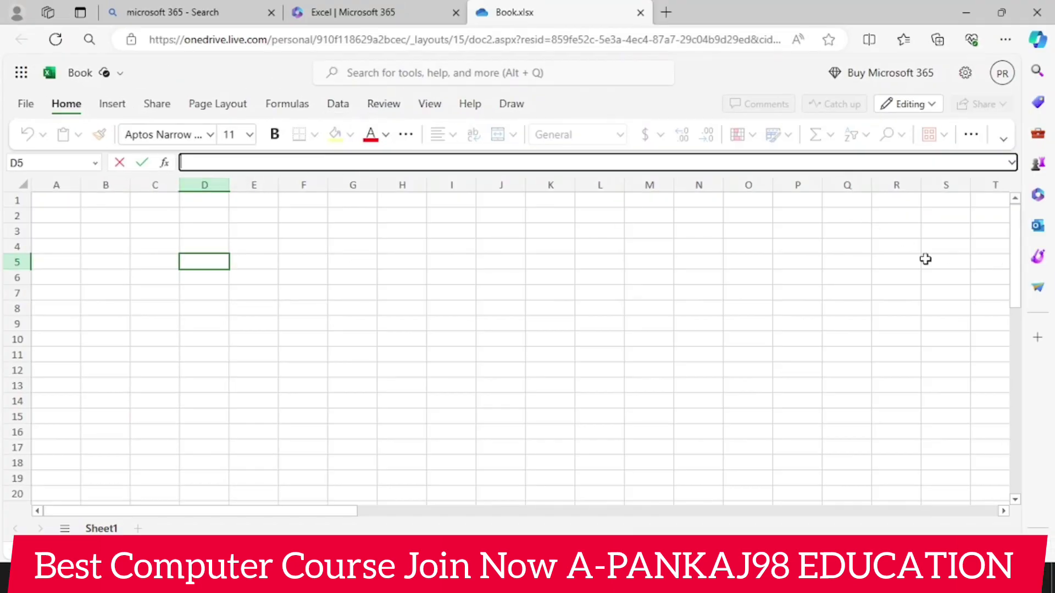
{"action": "left_click_drag", "start_coordinate": [1014, 254], "coordinate": [1023, 361]}
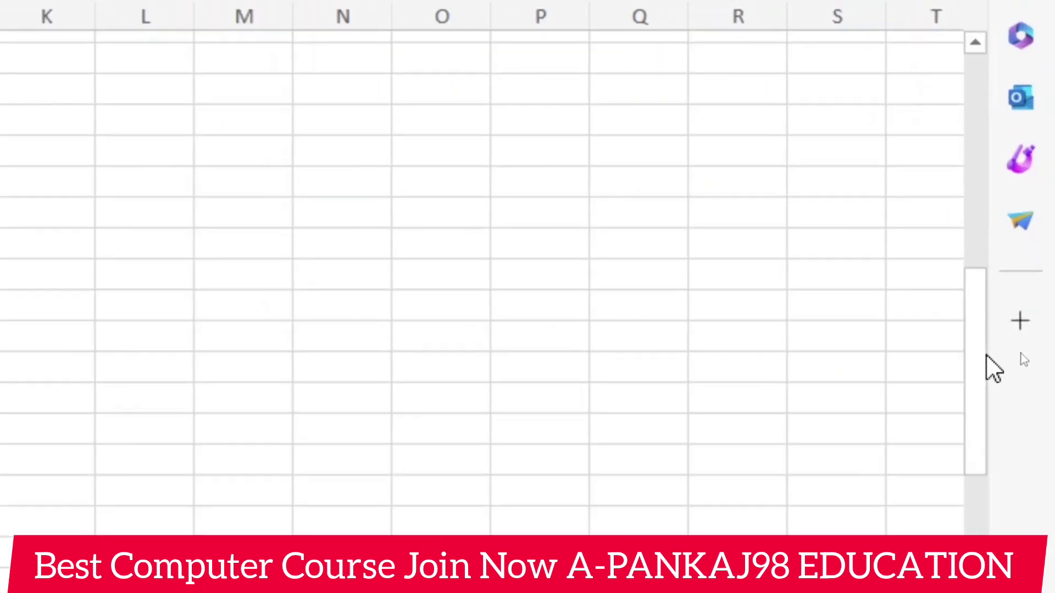
{"action": "left_click_drag", "start_coordinate": [1024, 361], "coordinate": [1021, 251]}
{"action": "left_click_drag", "start_coordinate": [986, 148], "coordinate": [1008, 344]}
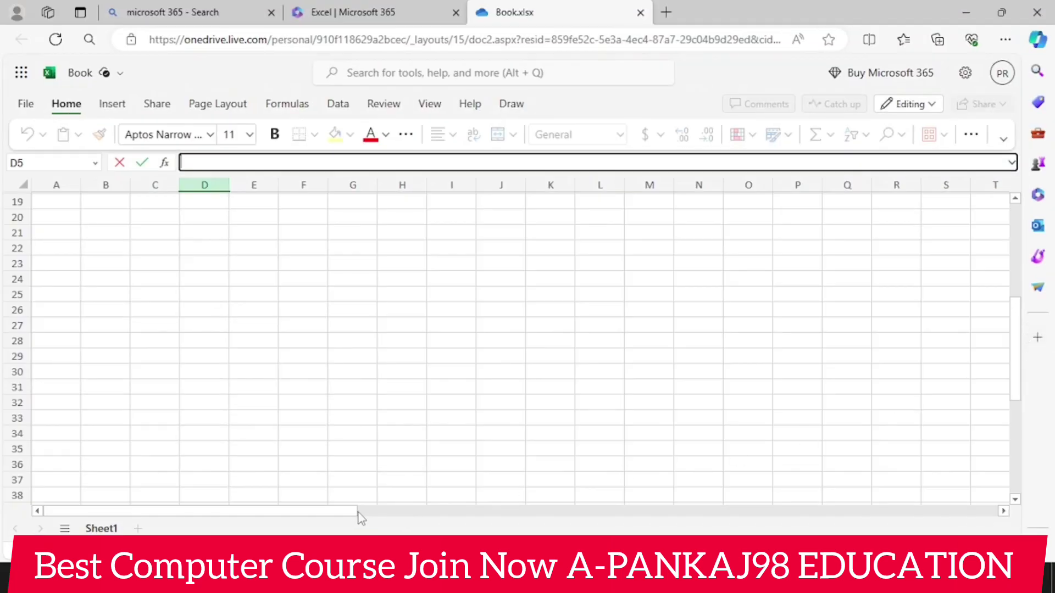
{"action": "left_click_drag", "start_coordinate": [354, 511], "coordinate": [826, 511]}
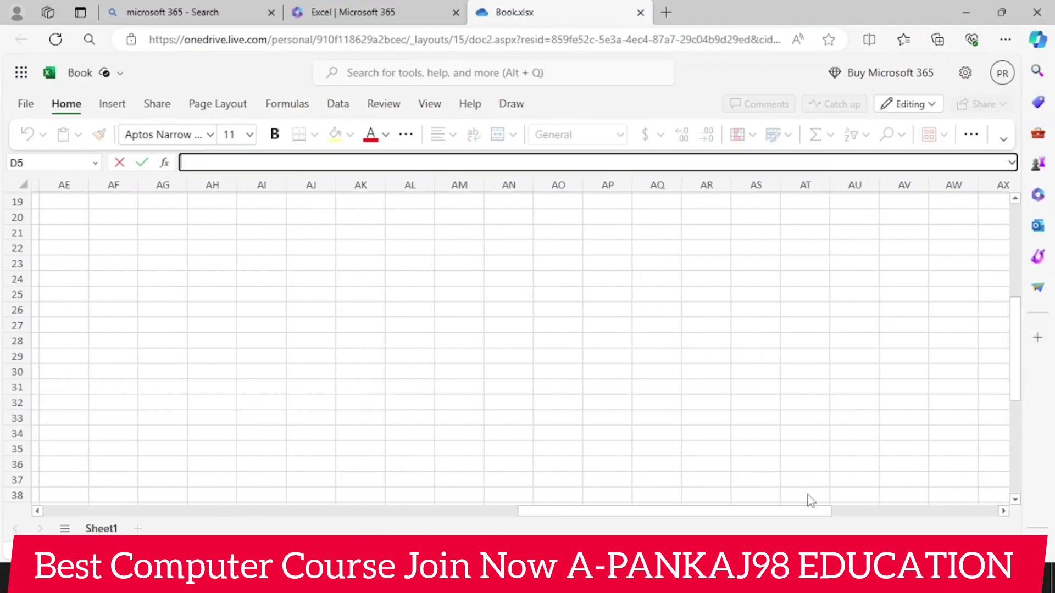
{"action": "left_click_drag", "start_coordinate": [853, 509], "coordinate": [281, 512]}
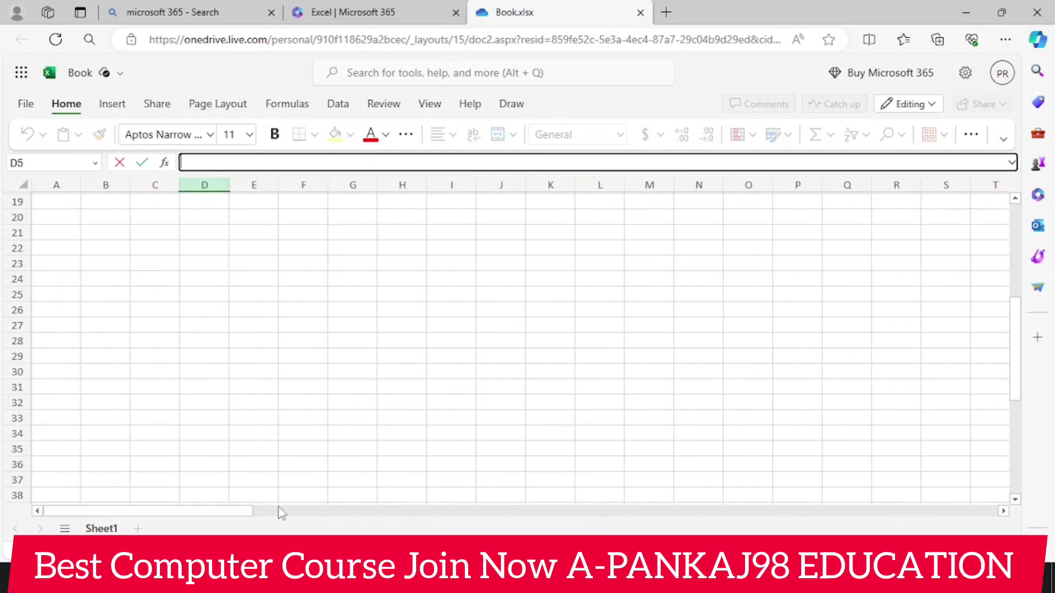
{"action": "scroll", "coordinate": [301, 364], "scroll_direction": "up", "scroll_amount": 2}
{"action": "scroll", "coordinate": [300, 363], "scroll_direction": "up", "scroll_amount": 4}
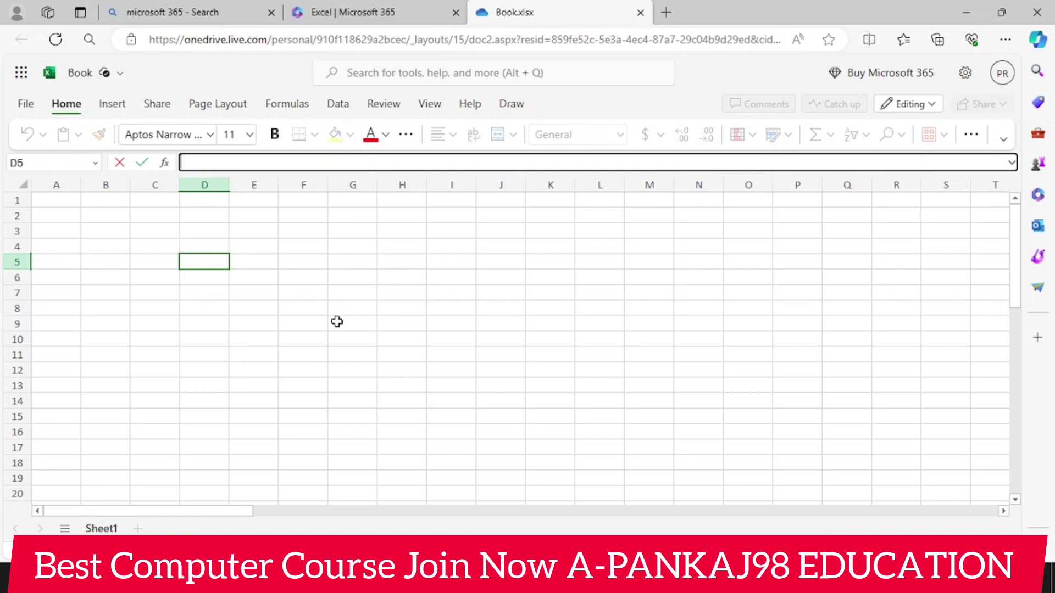
- Select a series of cells: F5, F3, J3, N3, N4, M4 and M7
{"action": "left_click", "coordinate": [297, 264]}
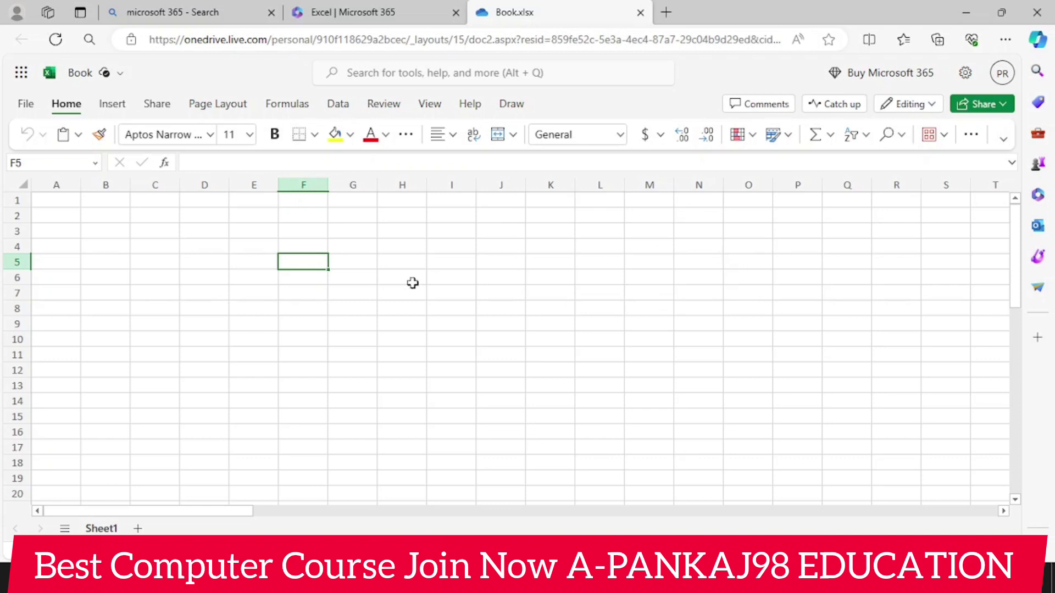
{"action": "left_click", "coordinate": [306, 233]}
{"action": "left_click", "coordinate": [516, 226]}
{"action": "mouse_move", "coordinate": [516, 224]}
{"action": "left_mouse_down"}
{"action": "mouse_move", "coordinate": [513, 300]}
{"action": "mouse_move", "coordinate": [665, 234]}
{"action": "left_mouse_up"}
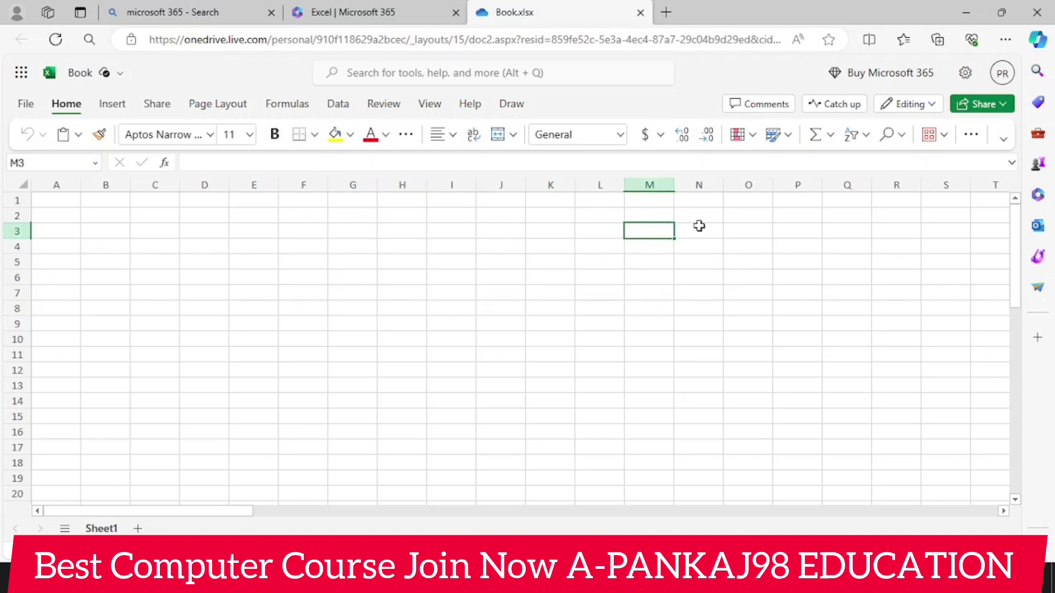
{"action": "left_click", "coordinate": [699, 226]}
{"action": "left_click", "coordinate": [714, 250]}
{"action": "left_click", "coordinate": [646, 244]}
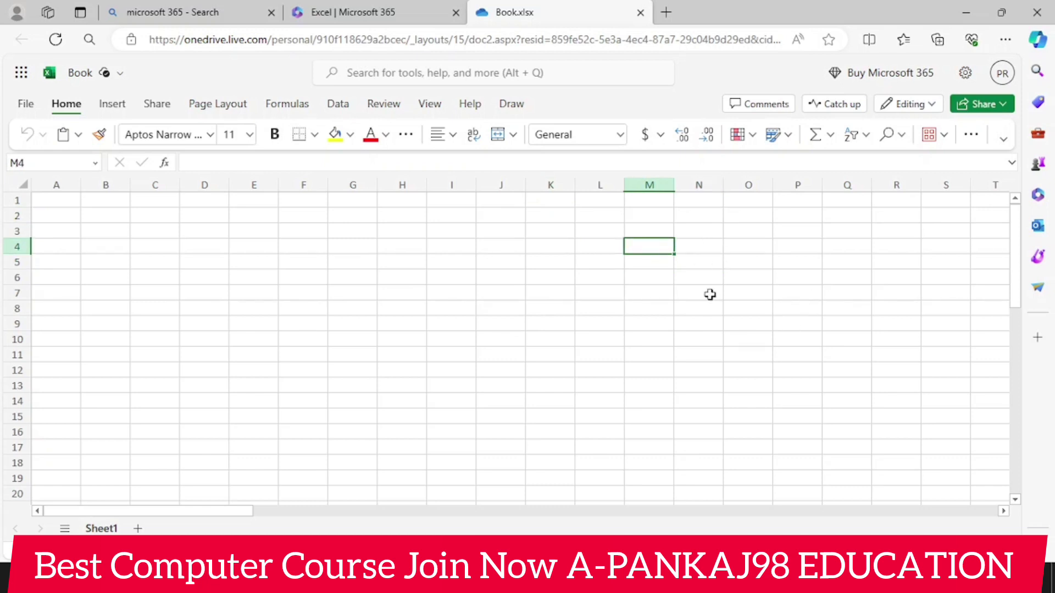
{"action": "left_click", "coordinate": [650, 293]}
- Widen column M by dragging its border, then narrow it below normal width
{"action": "left_click_drag", "start_coordinate": [674, 186], "coordinate": [720, 185]}
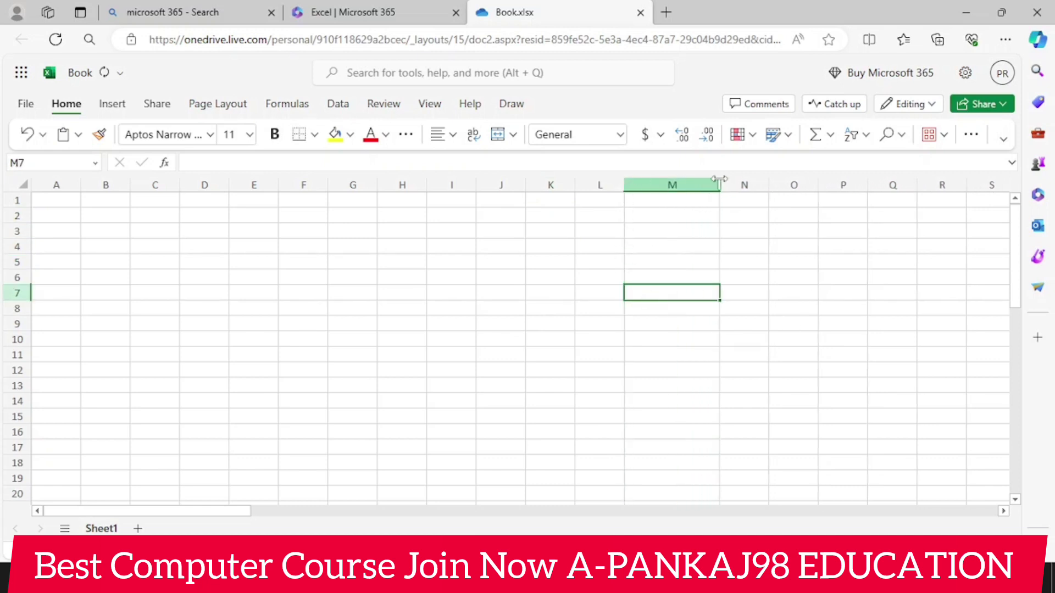
{"action": "left_click_drag", "start_coordinate": [718, 179], "coordinate": [667, 203]}
{"action": "left_click", "coordinate": [542, 259]}
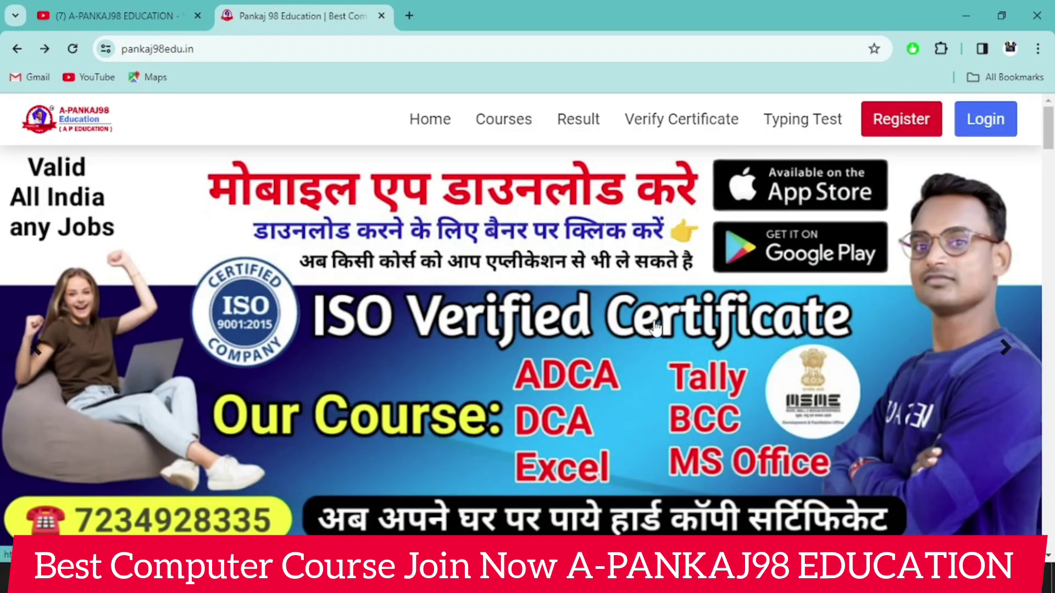
- Scroll the pankaj98edu.in course website and dismiss its ad
{"action": "scroll", "coordinate": [654, 329], "scroll_direction": "down", "scroll_amount": 3}
{"action": "scroll", "coordinate": [318, 494], "scroll_direction": "up", "scroll_amount": 3}
{"action": "scroll", "coordinate": [330, 473], "scroll_direction": "down", "scroll_amount": 3}
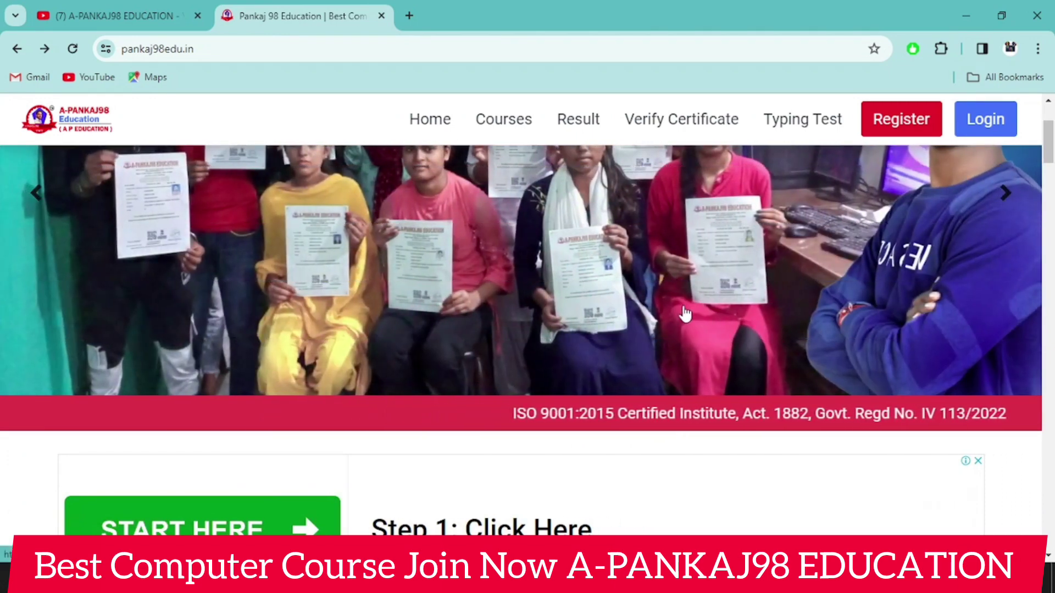
{"action": "left_click", "coordinate": [979, 462]}
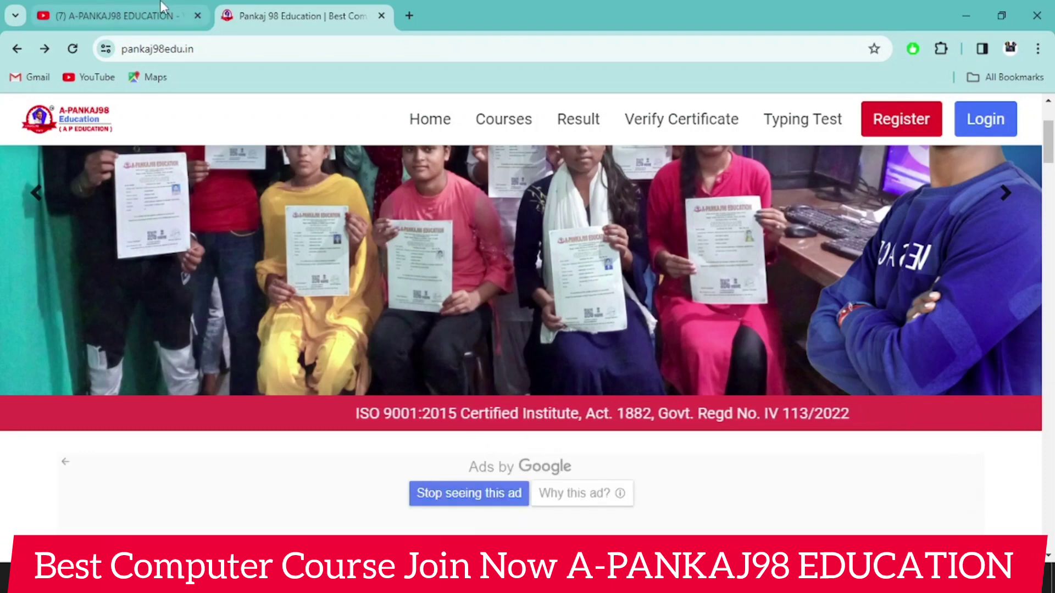
- Switch to the YouTube tab and scroll through the channel's Videos grid
{"action": "left_click", "coordinate": [159, 16]}
{"action": "scroll", "coordinate": [502, 395], "scroll_direction": "up", "scroll_amount": 5}
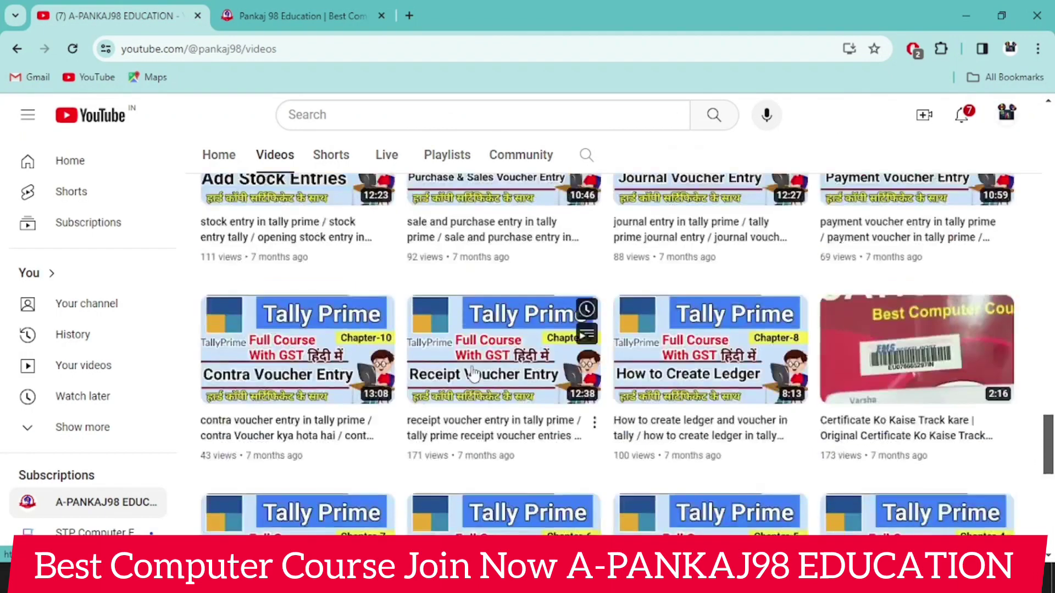
{"action": "scroll", "coordinate": [502, 395], "scroll_direction": "up", "scroll_amount": 4}
{"action": "scroll", "coordinate": [562, 400], "scroll_direction": "up", "scroll_amount": 2}
{"action": "scroll", "coordinate": [564, 403], "scroll_direction": "up", "scroll_amount": 5}
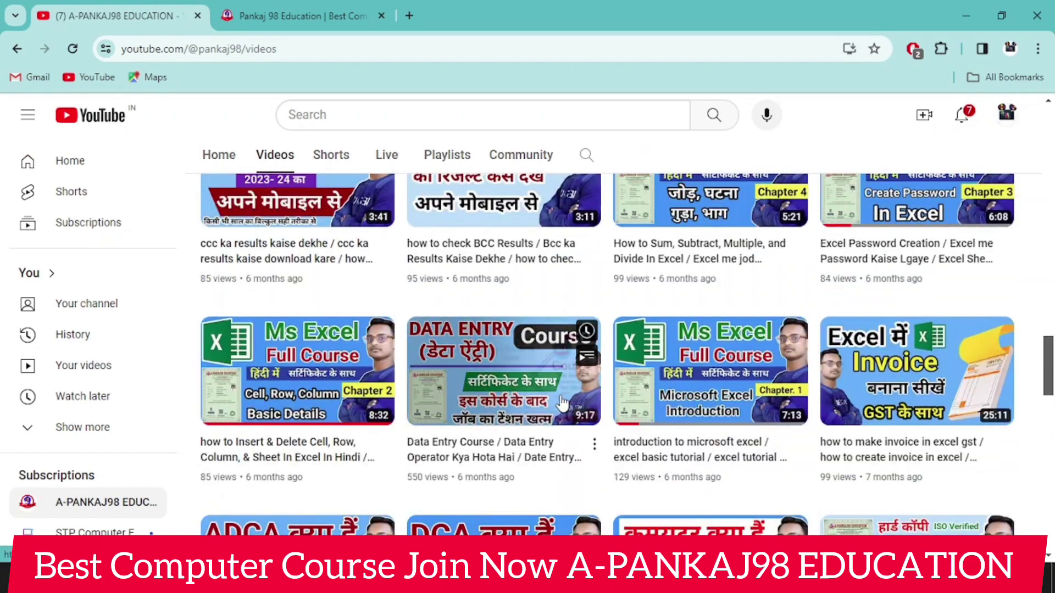
{"action": "scroll", "coordinate": [563, 403], "scroll_direction": "up", "scroll_amount": 2}
{"action": "scroll", "coordinate": [659, 390], "scroll_direction": "up", "scroll_amount": 3}
{"action": "scroll", "coordinate": [797, 375], "scroll_direction": "up", "scroll_amount": 3}
{"action": "scroll", "coordinate": [797, 375], "scroll_direction": "up", "scroll_amount": 5}
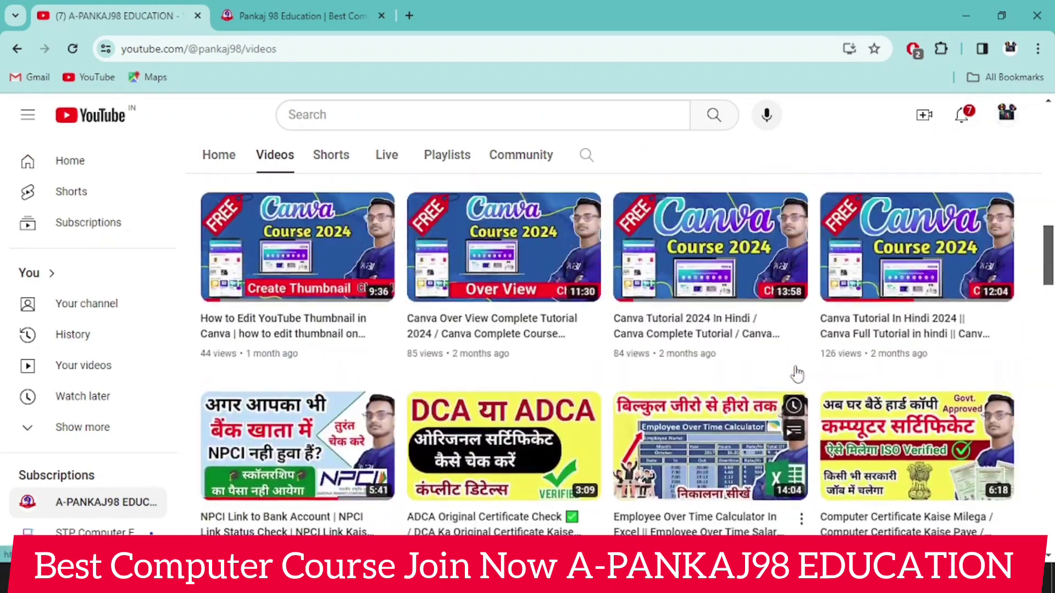
{"action": "scroll", "coordinate": [797, 376], "scroll_direction": "up", "scroll_amount": 2}
{"action": "scroll", "coordinate": [797, 376], "scroll_direction": "up", "scroll_amount": 3}
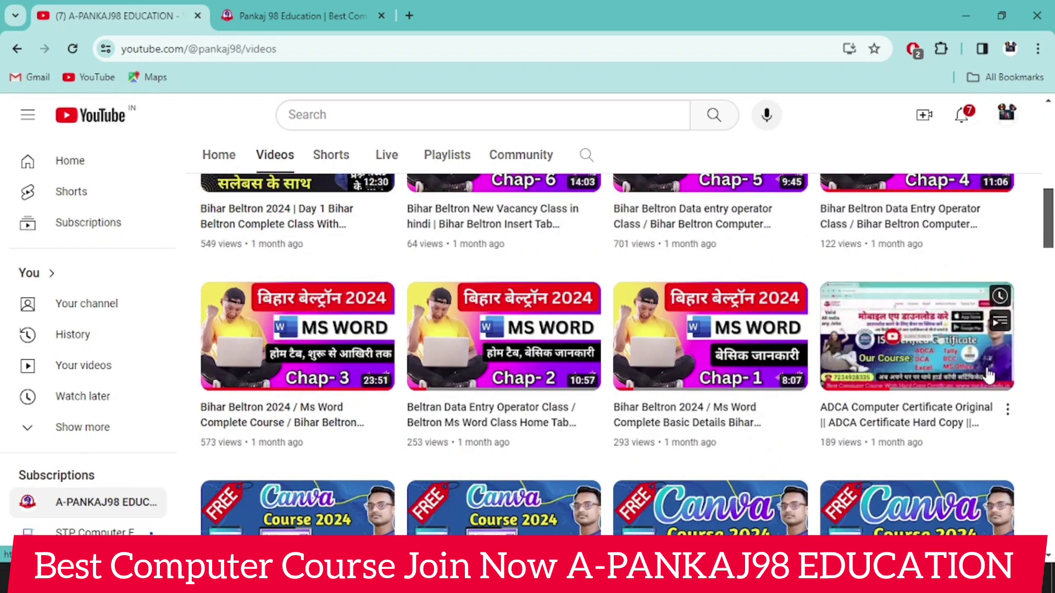
{"action": "scroll", "coordinate": [995, 374], "scroll_direction": "up", "scroll_amount": 3}
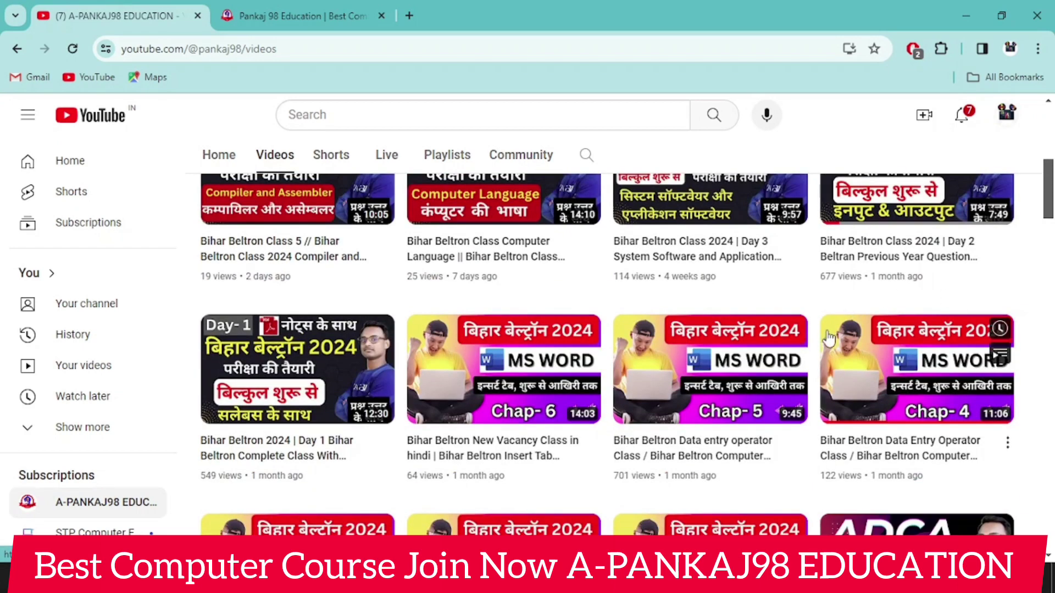
{"action": "scroll", "coordinate": [550, 435], "scroll_direction": "down", "scroll_amount": 7}
{"action": "scroll", "coordinate": [552, 438], "scroll_direction": "down", "scroll_amount": 5}
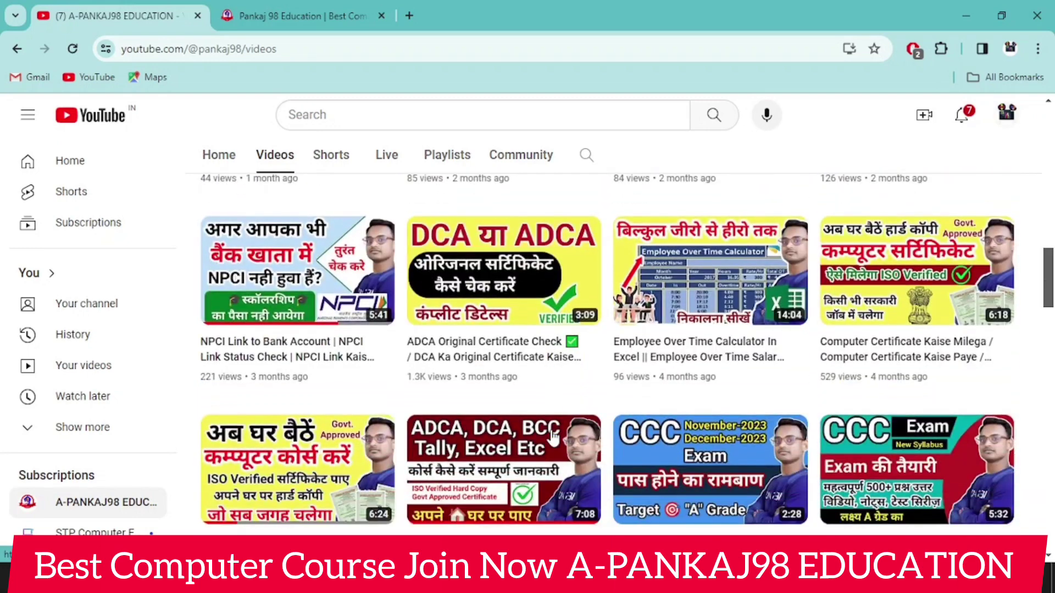
{"action": "scroll", "coordinate": [553, 437], "scroll_direction": "down", "scroll_amount": 2}
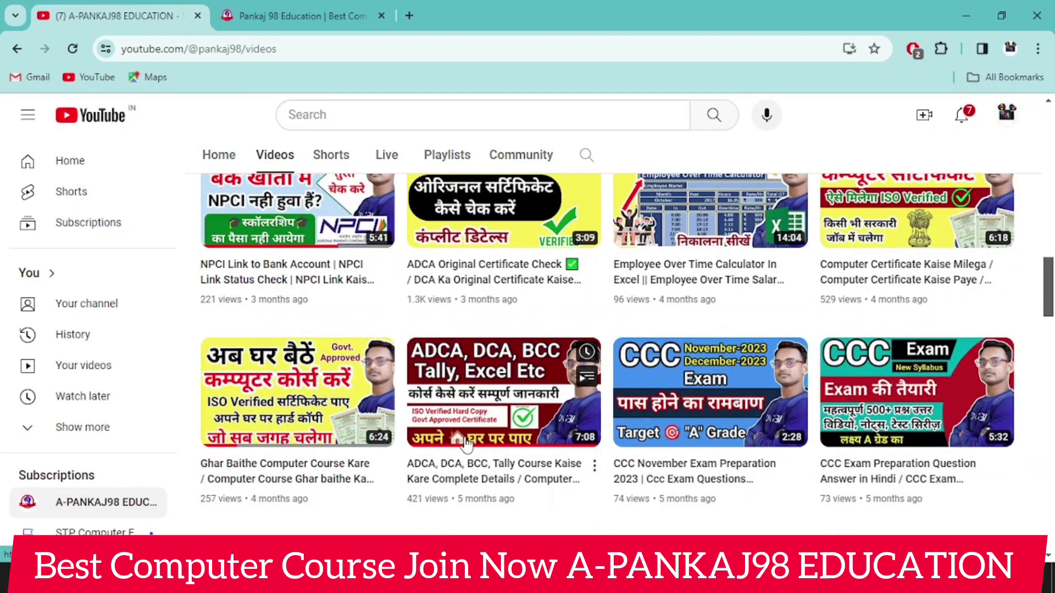
- On the Pankaj 98 Education site, scroll down and open the ADCA Buy Now page
{"action": "left_click", "coordinate": [303, 16]}
{"action": "scroll", "coordinate": [495, 299], "scroll_direction": "down", "scroll_amount": 5}
{"action": "scroll", "coordinate": [495, 299], "scroll_direction": "down", "scroll_amount": 4}
{"action": "scroll", "coordinate": [492, 300], "scroll_direction": "down", "scroll_amount": 5}
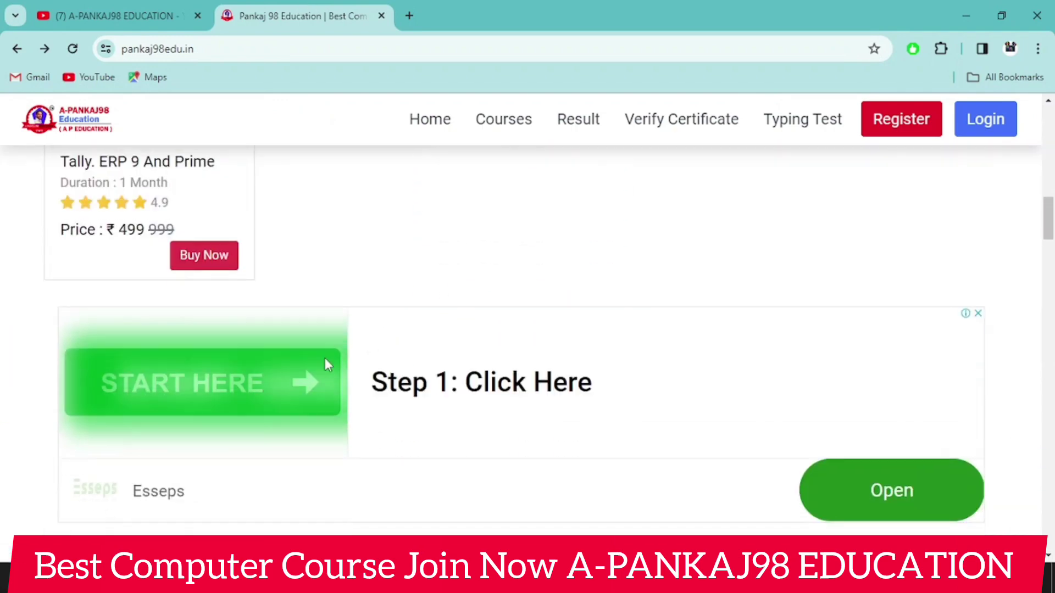
{"action": "scroll", "coordinate": [460, 278], "scroll_direction": "down", "scroll_amount": 1}
{"action": "scroll", "coordinate": [460, 278], "scroll_direction": "down", "scroll_amount": 6}
{"action": "scroll", "coordinate": [512, 287], "scroll_direction": "down", "scroll_amount": 1}
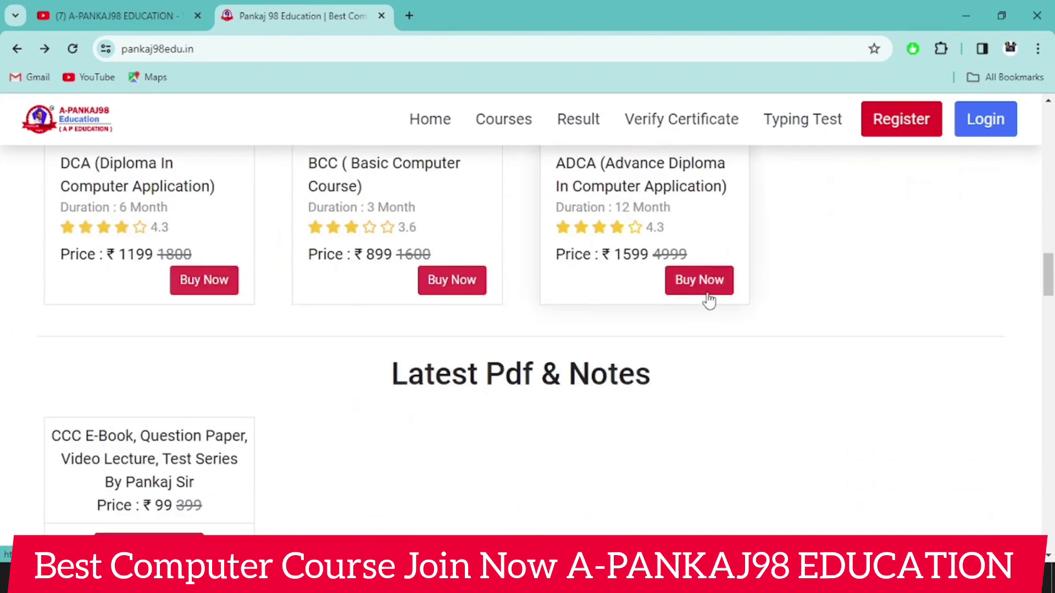
{"action": "left_click", "coordinate": [709, 285]}
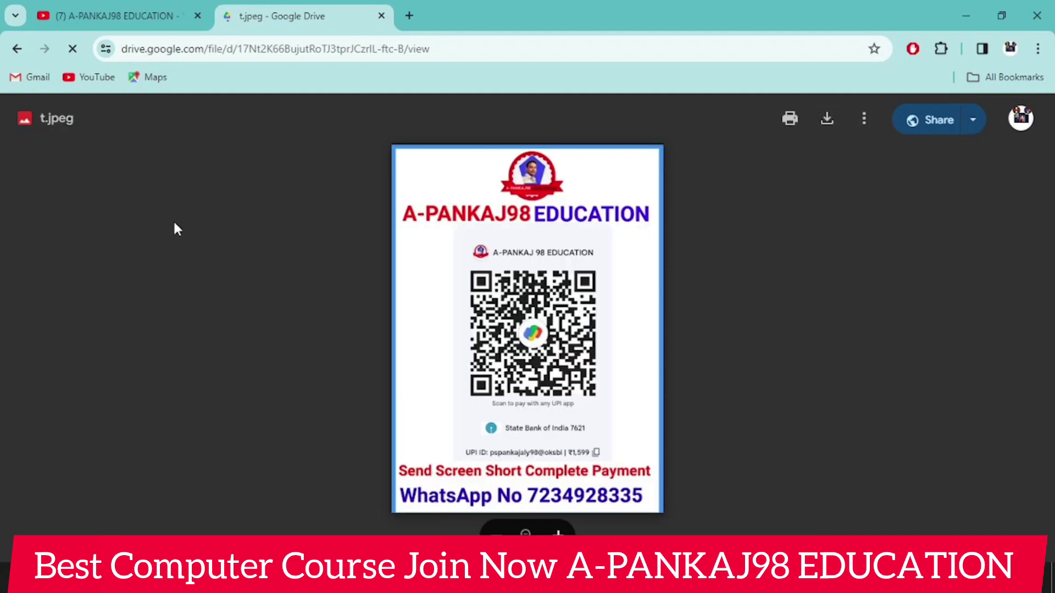
- Go back to the course website, then return to Book.xlsx via the Edge taskbar button
{"action": "left_click", "coordinate": [16, 51]}
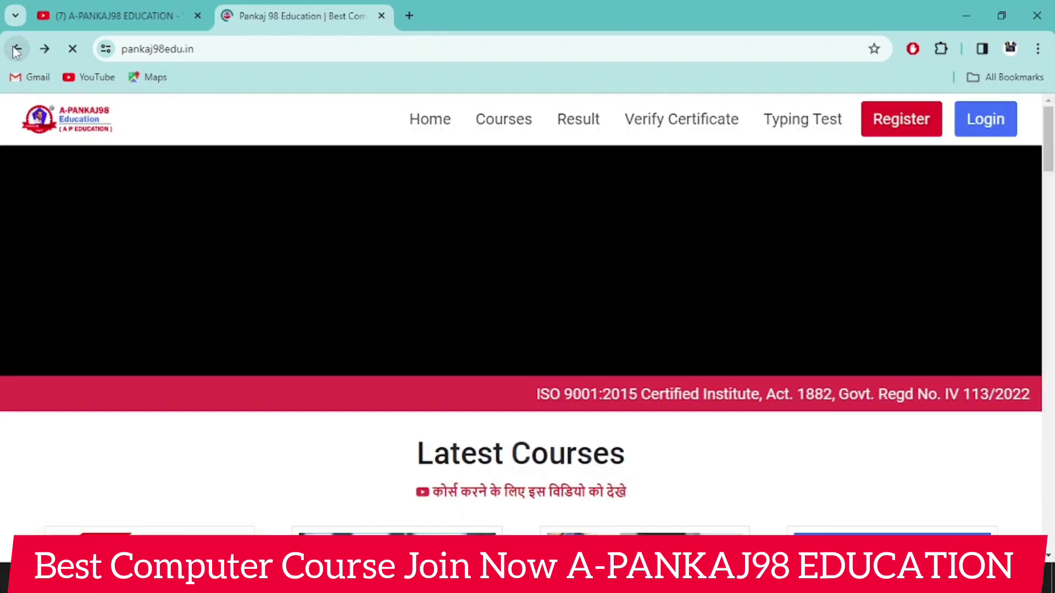
{"action": "scroll", "coordinate": [586, 137], "scroll_direction": "down", "scroll_amount": 10}
{"action": "scroll", "coordinate": [586, 137], "scroll_direction": "down", "scroll_amount": 5}
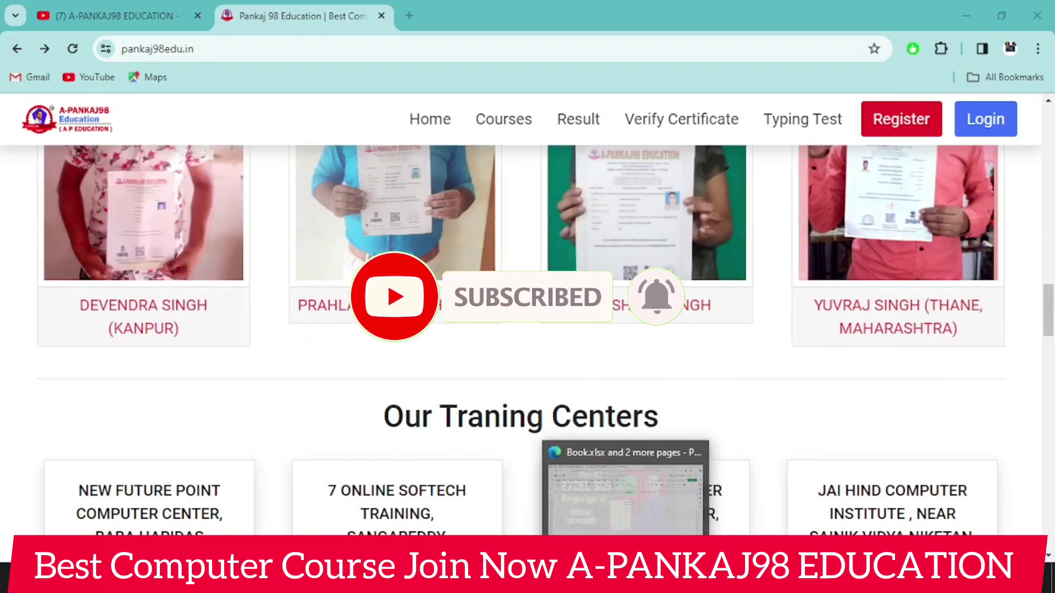
{"action": "left_click", "coordinate": [612, 495]}
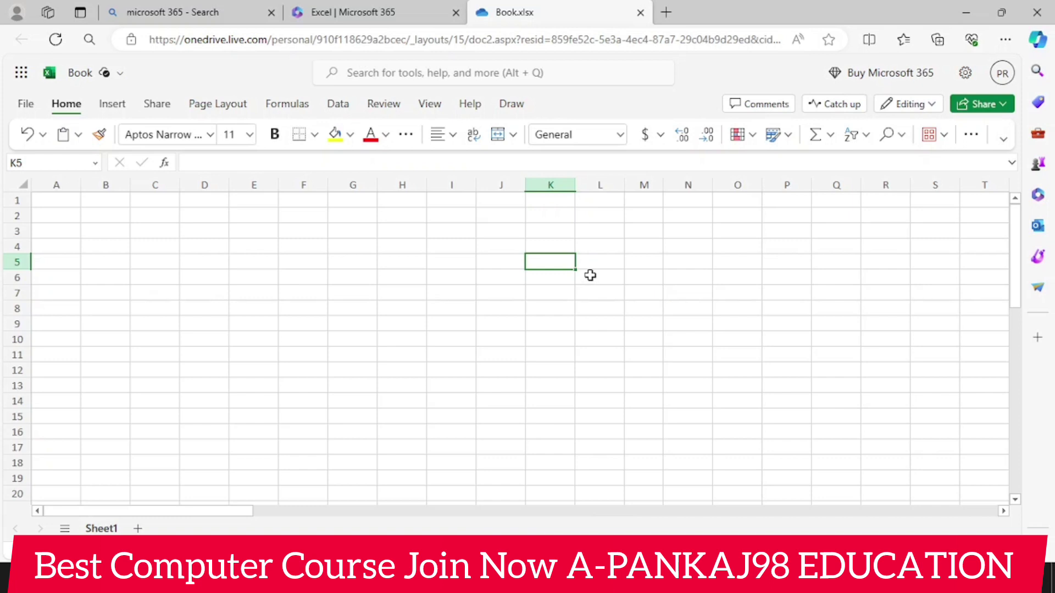